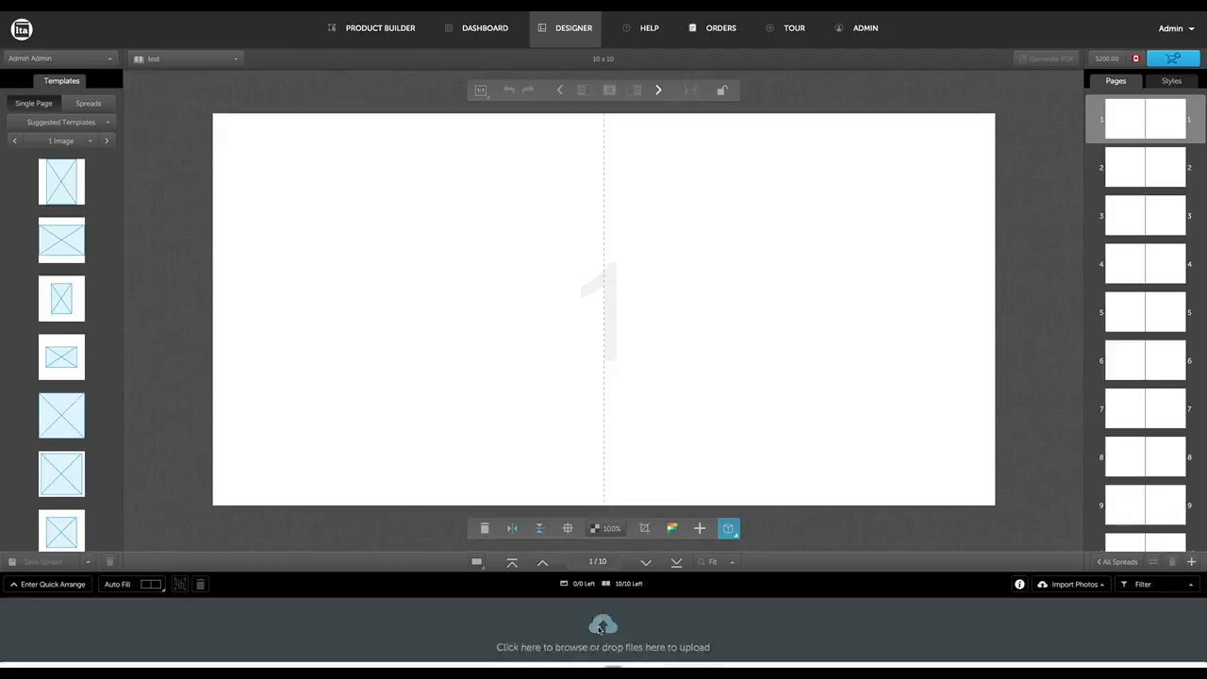
click(1071, 584)
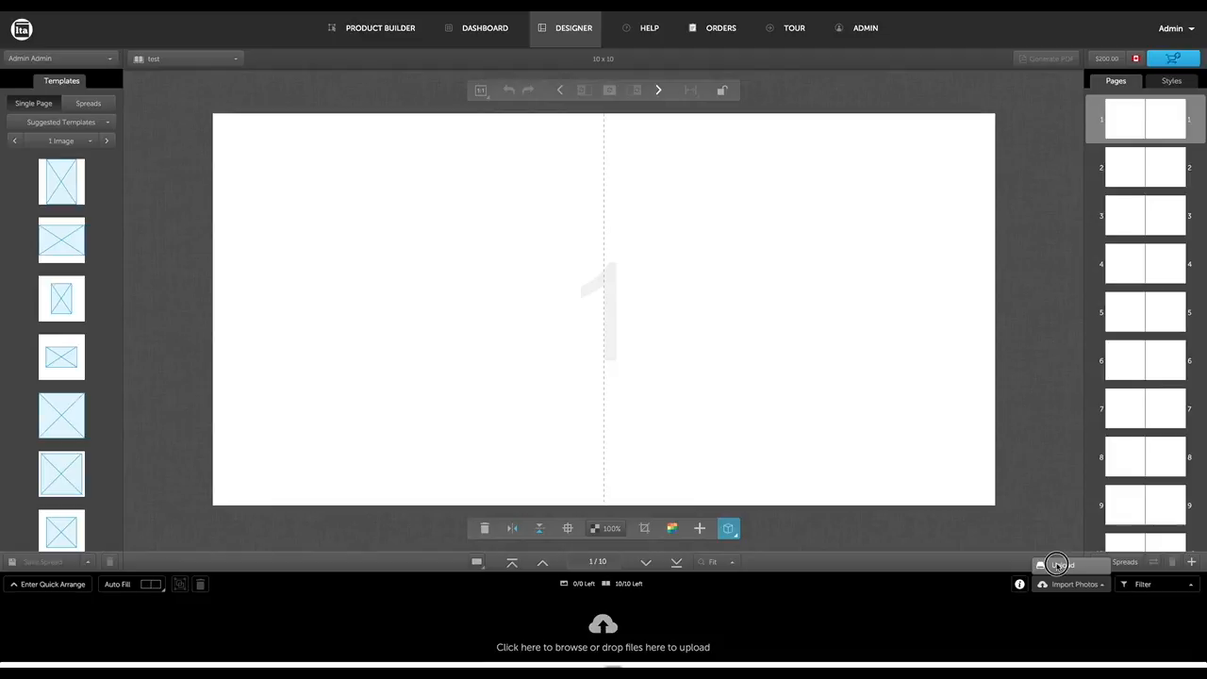
click(1058, 564)
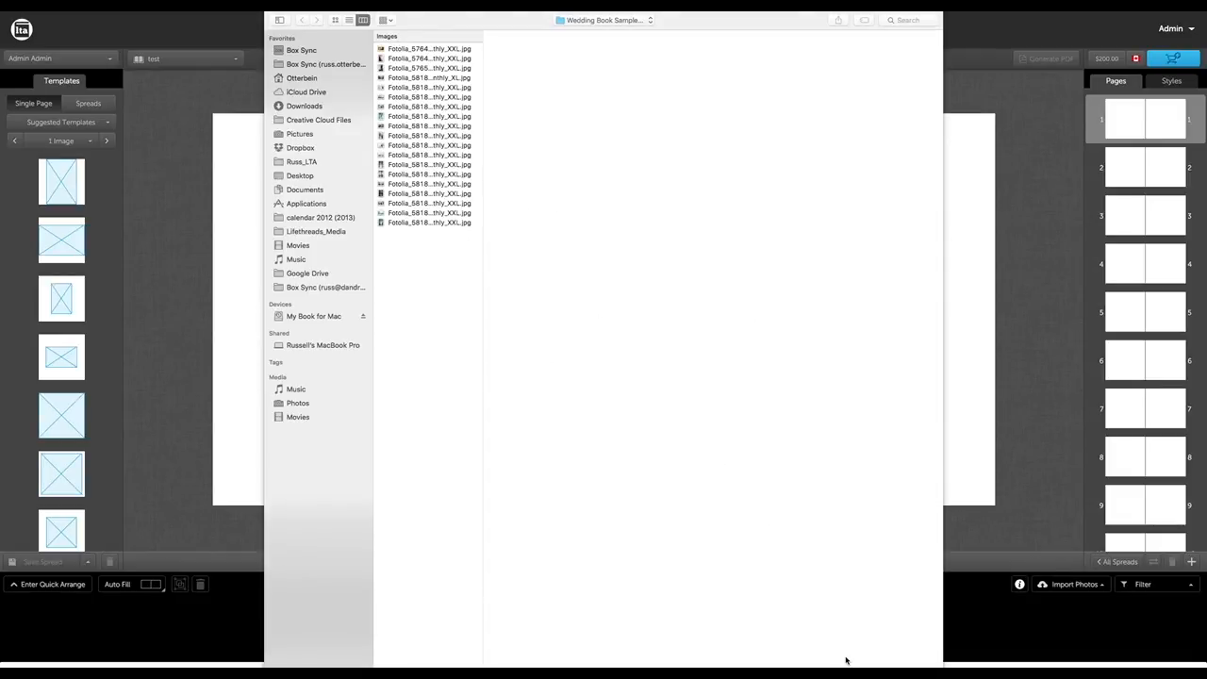
key(Escape)
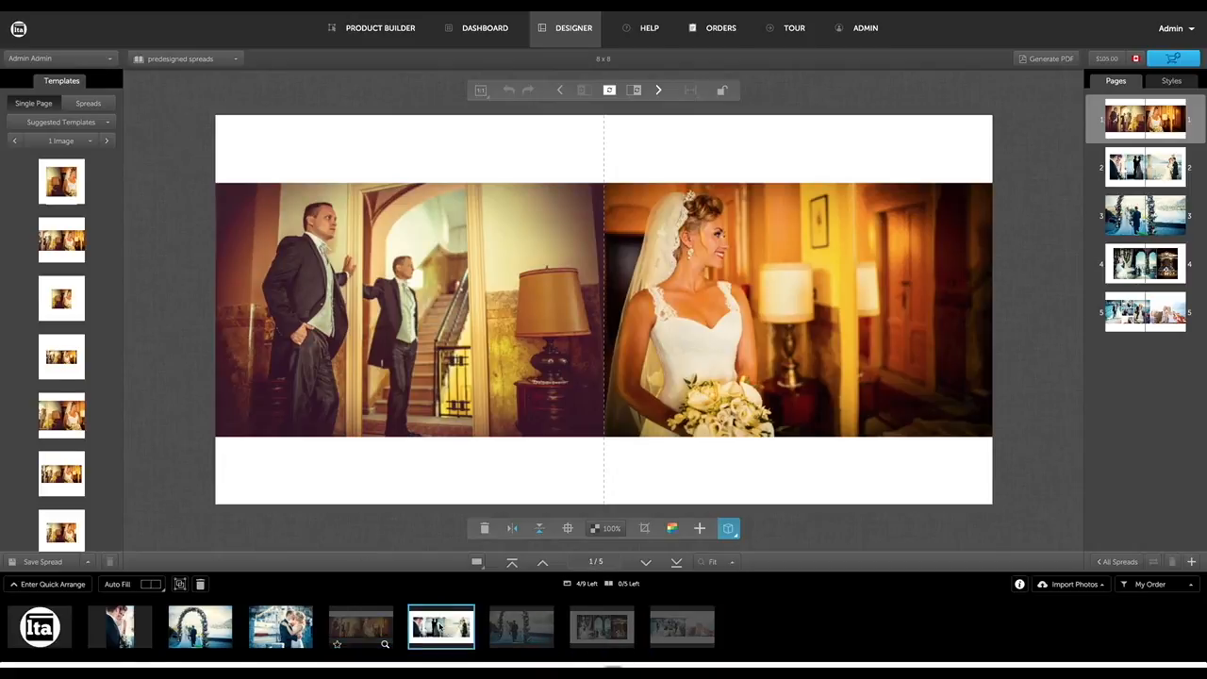
- Add one blank spread after spread 5 and open it for editing
click(682, 643)
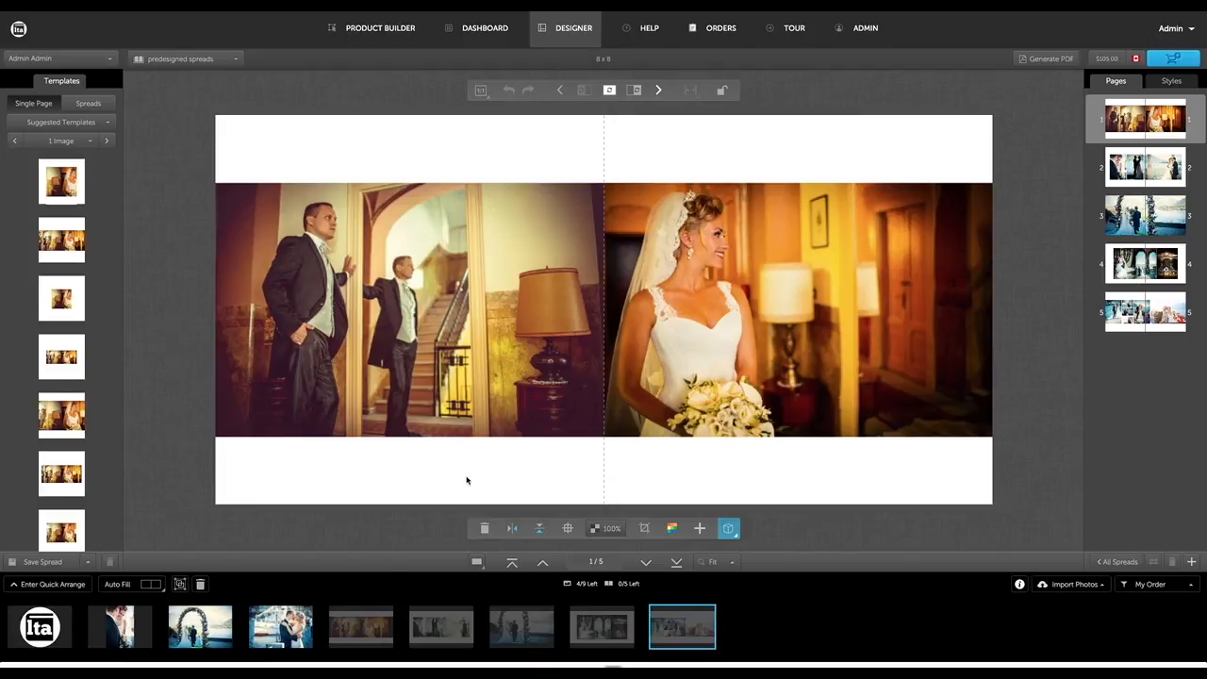
click(1191, 561)
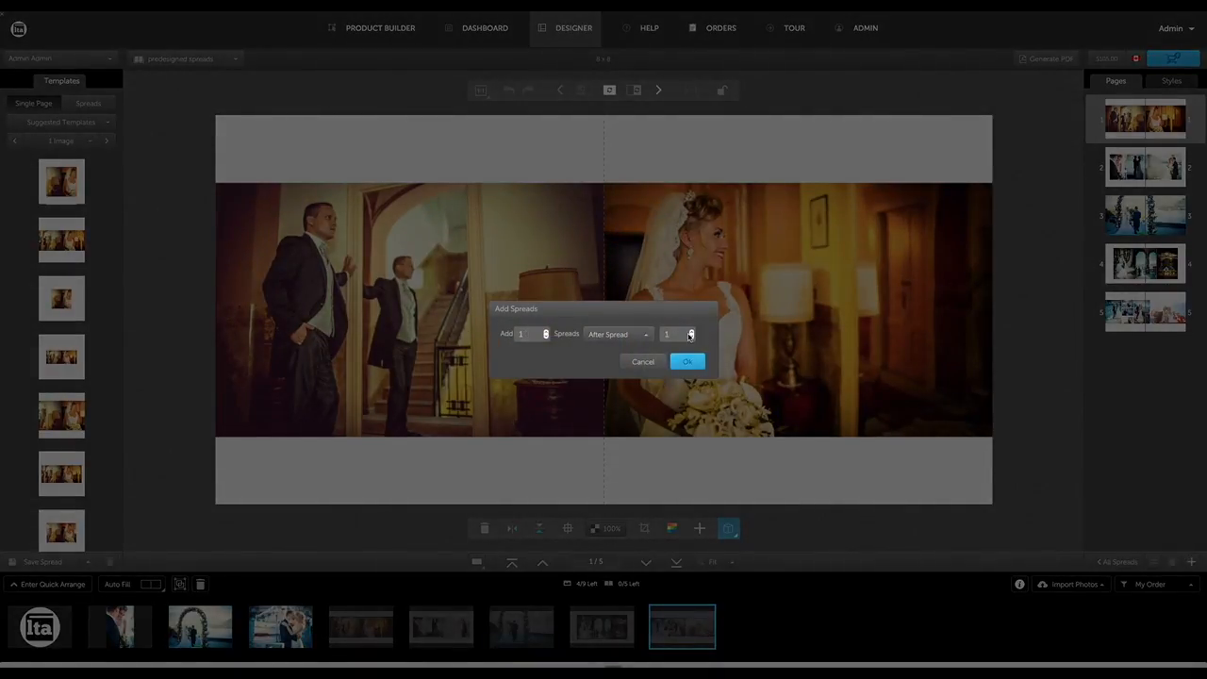
click(691, 332)
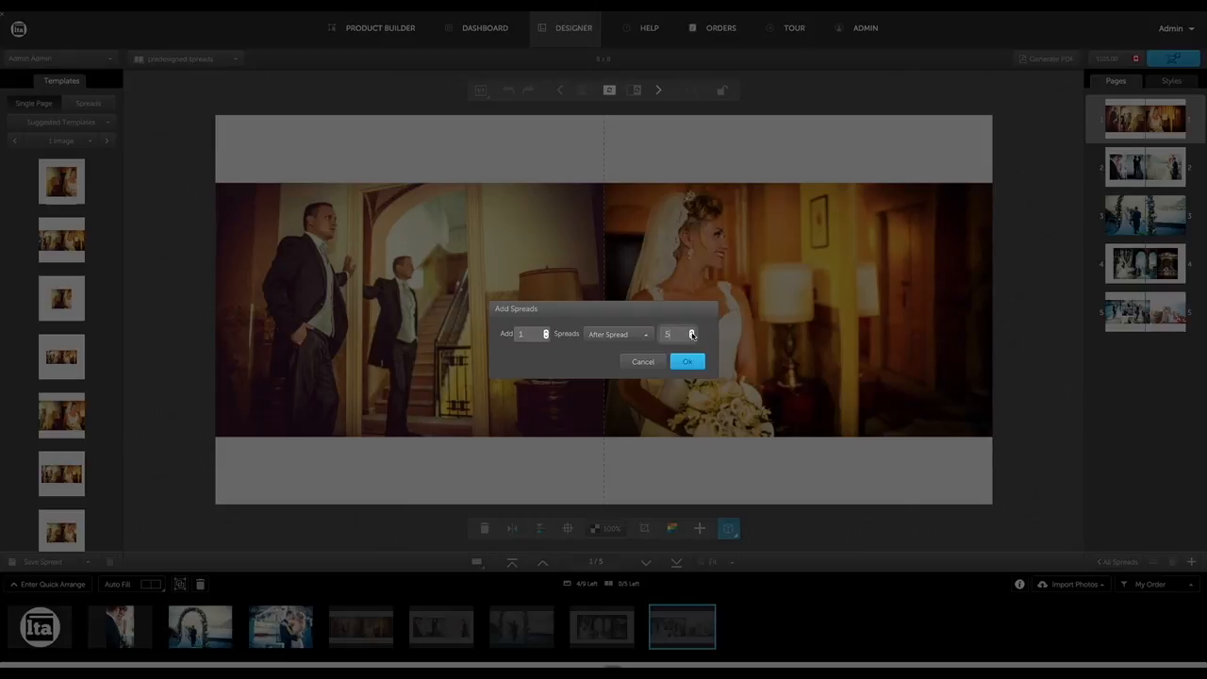
click(687, 361)
click(1124, 362)
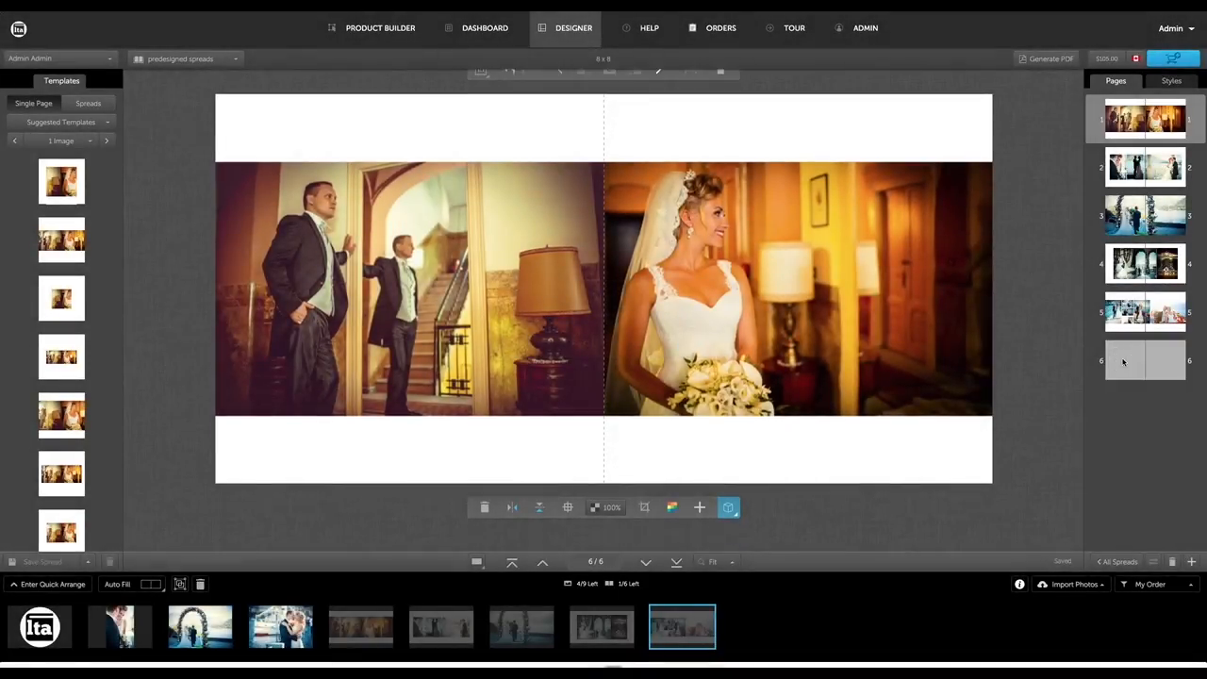
click(542, 562)
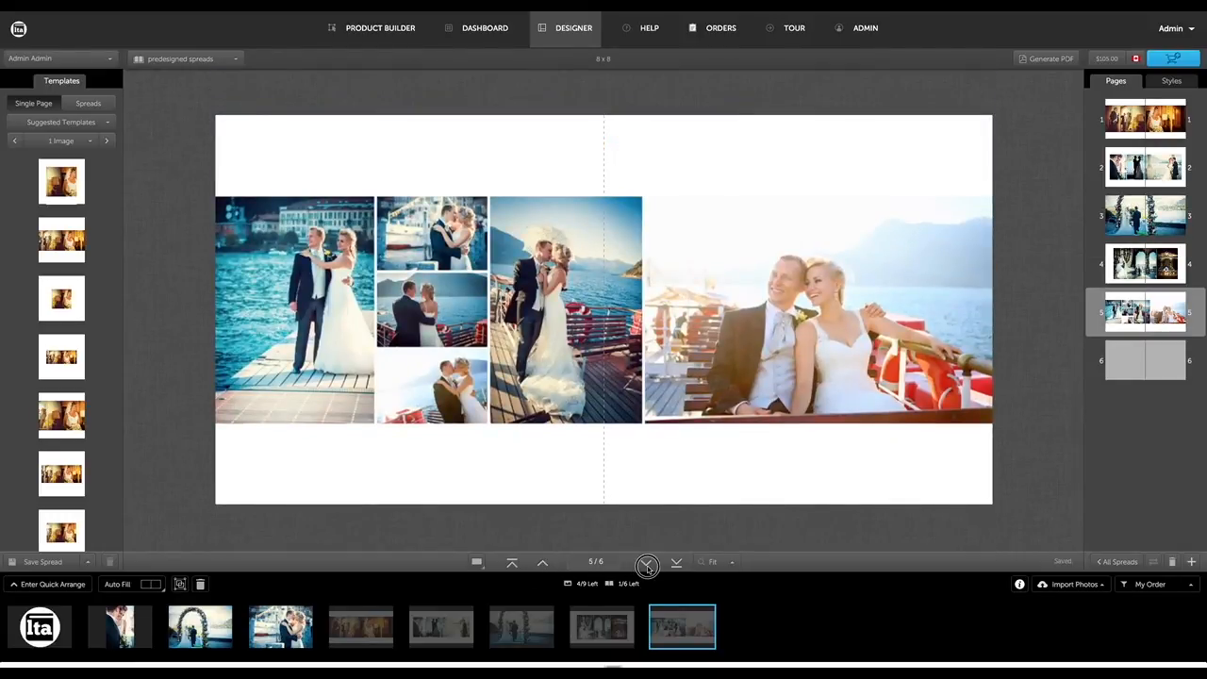
click(646, 562)
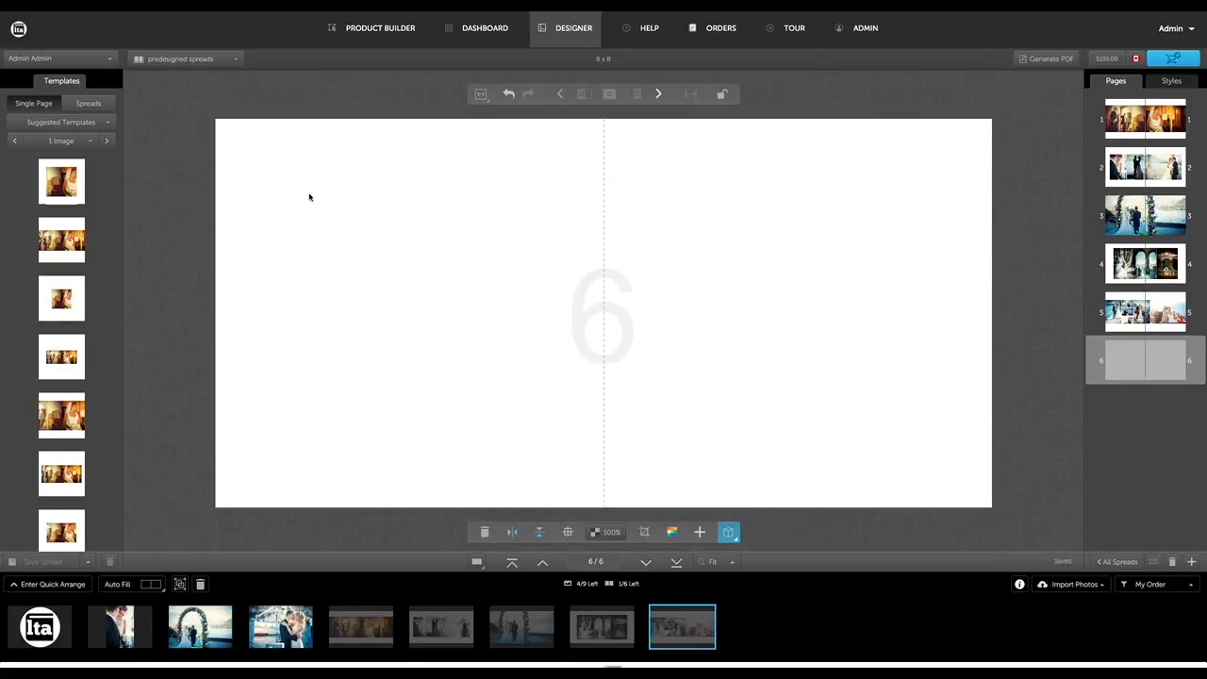
- Apply the 3-image spread template with two small frames on one page and a large square frame on the facing page
click(88, 104)
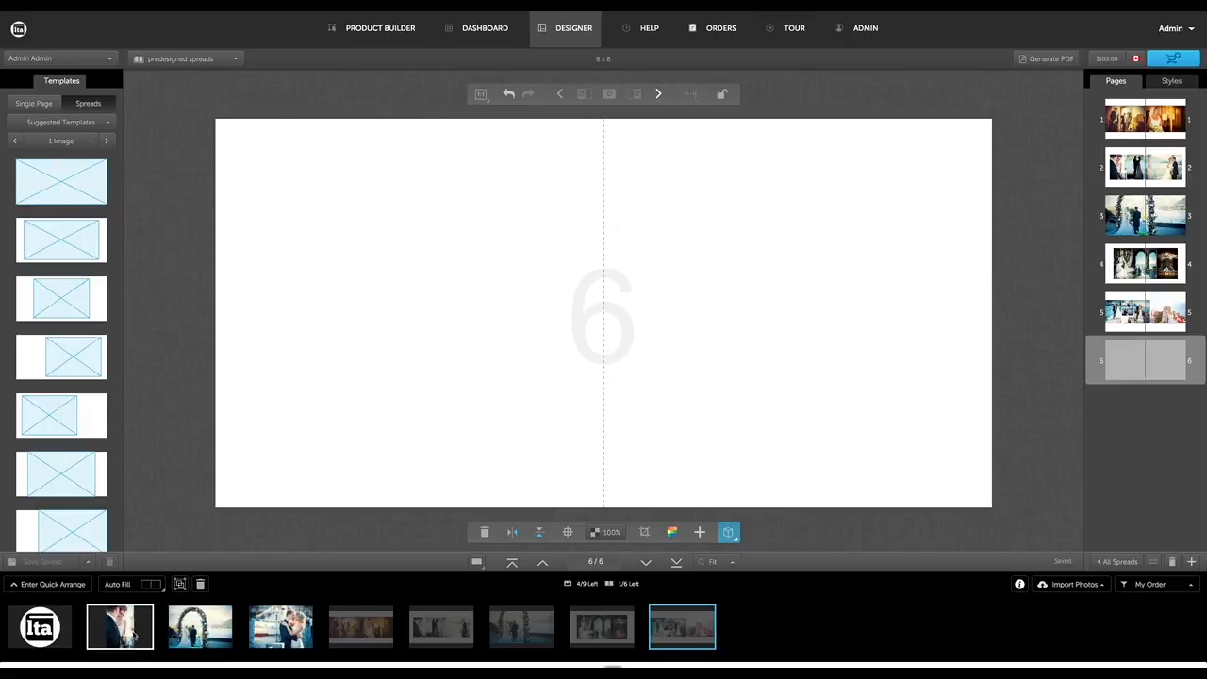
click(91, 143)
click(63, 193)
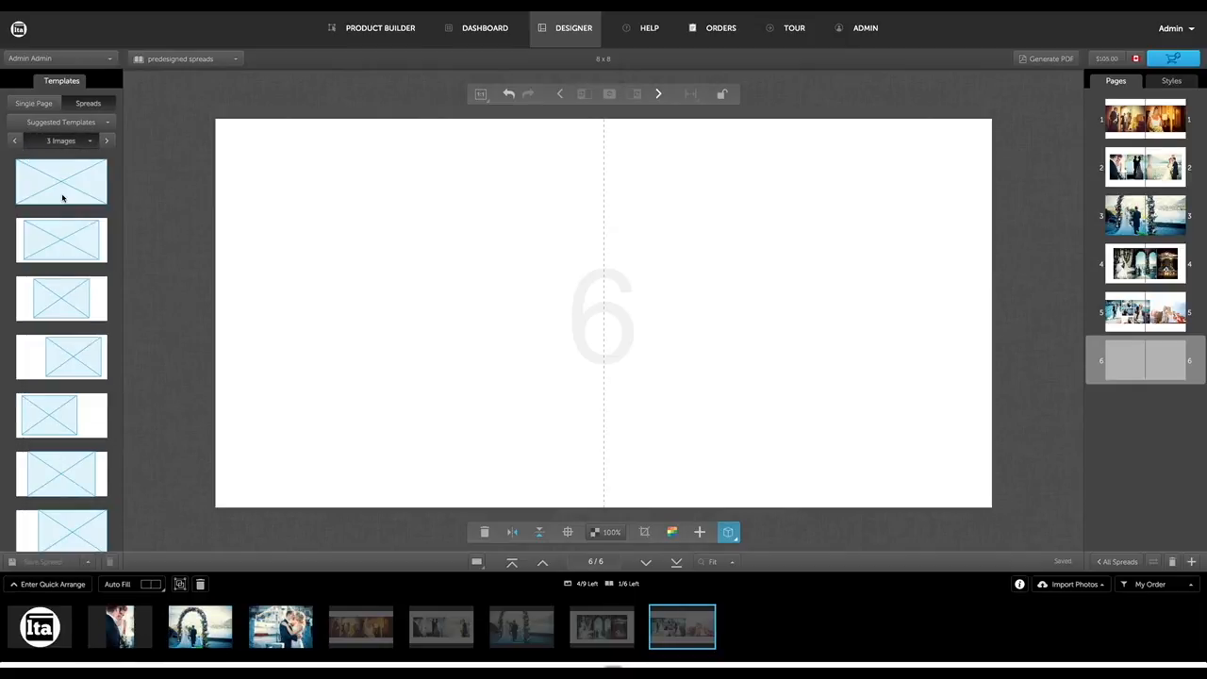
scroll(73, 294, down, 5)
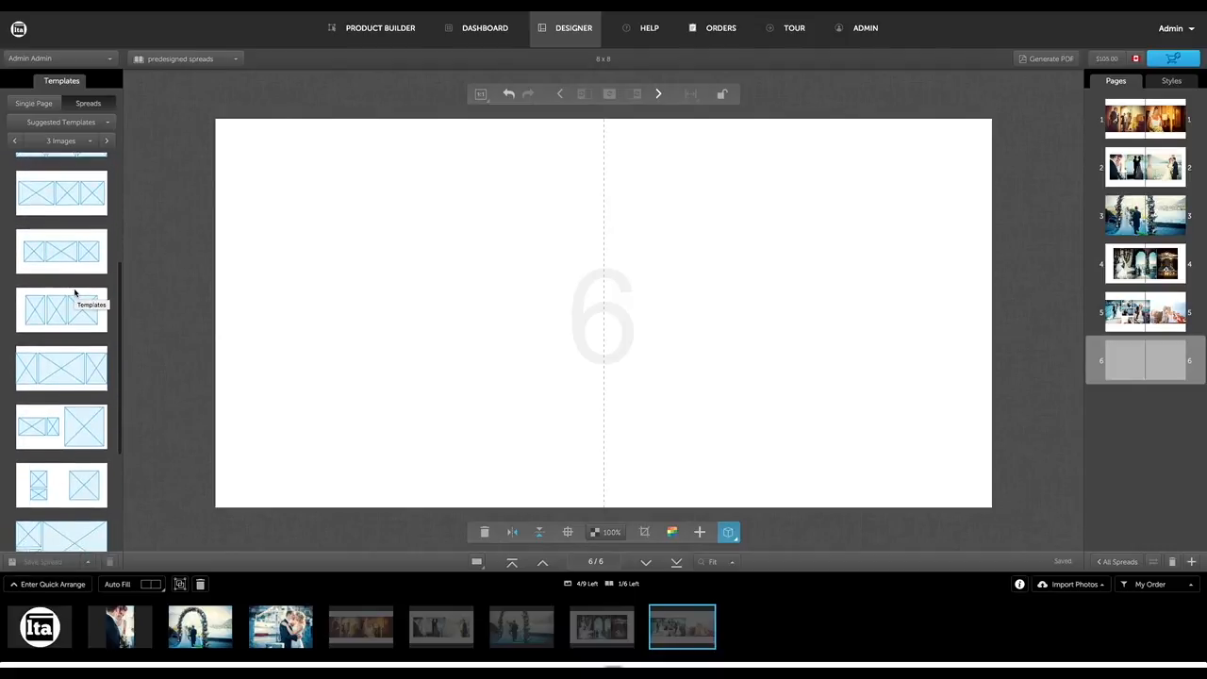
drag(73, 401, 575, 372)
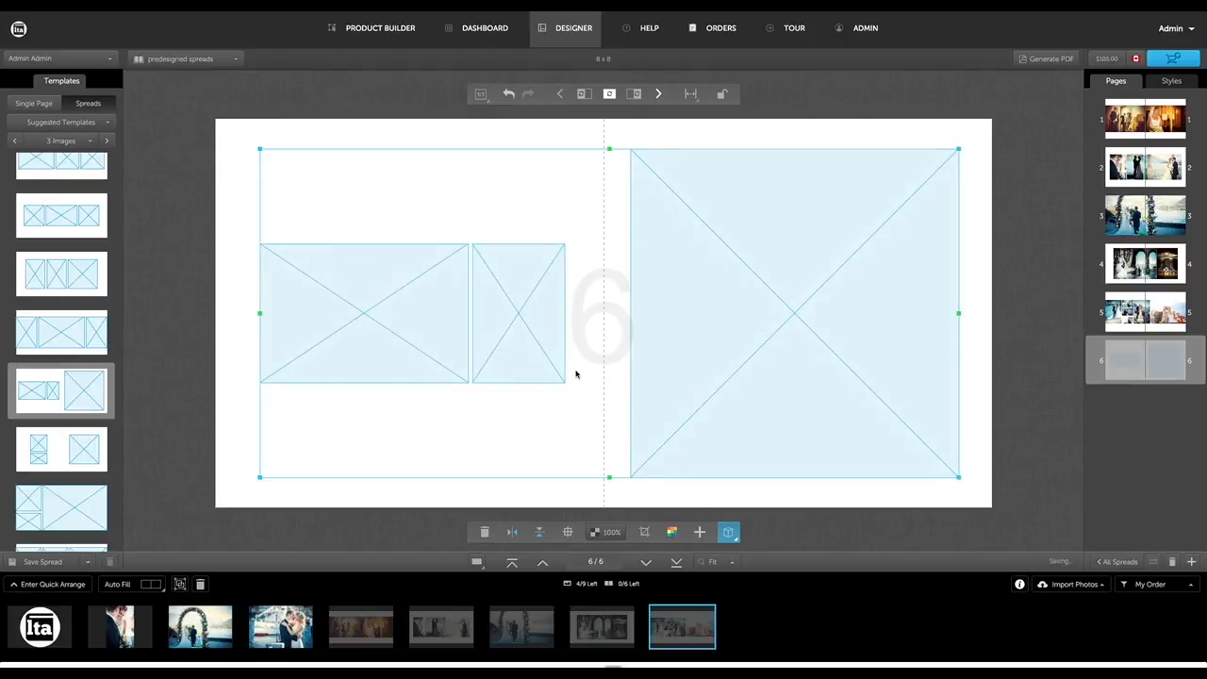
- Fill the wide frame with the floral arch photo, the narrow frame with the couple close-up and the large frame with the kissing couple
drag(204, 626, 340, 364)
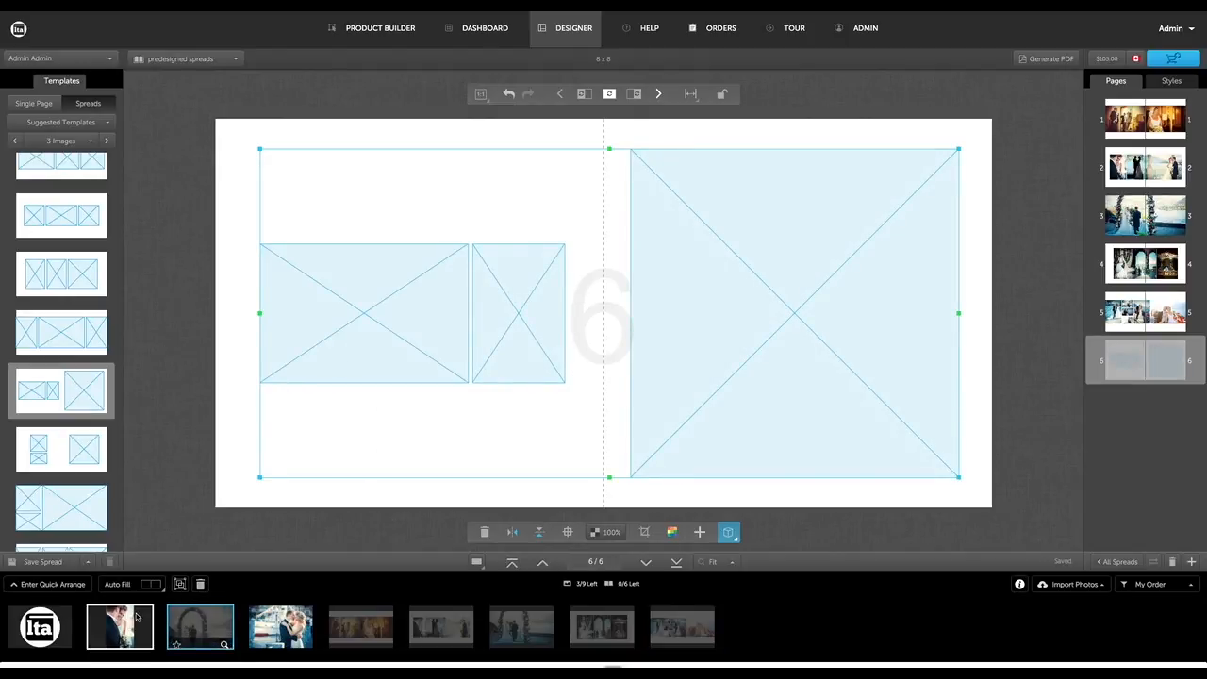
drag(119, 626, 506, 353)
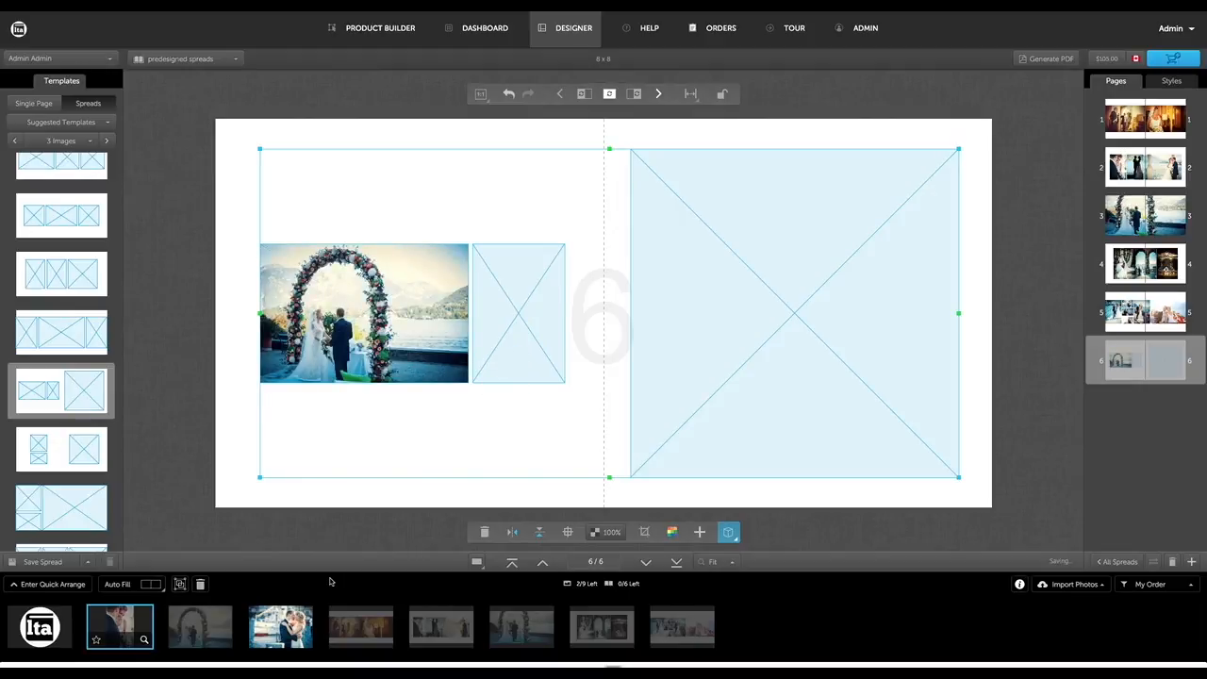
drag(281, 626, 738, 391)
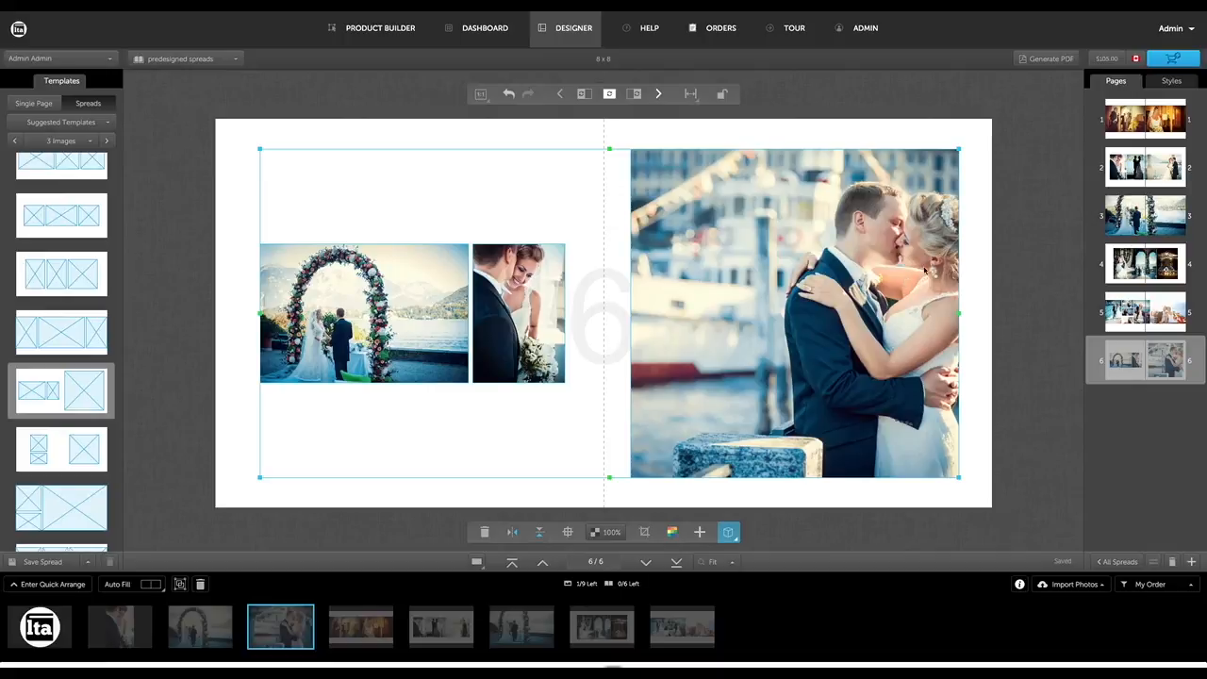
- Shift the kissing-couple photo within its large frame and adjust its scale and rotation
click(672, 353)
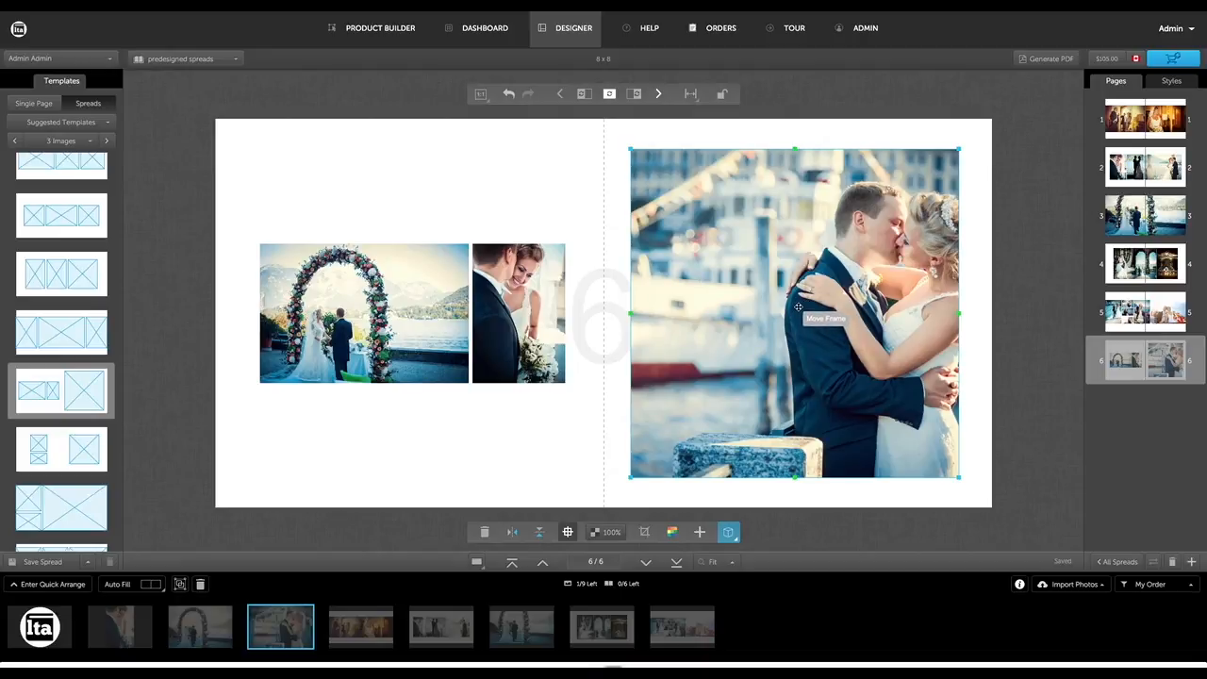
drag(739, 374, 675, 373)
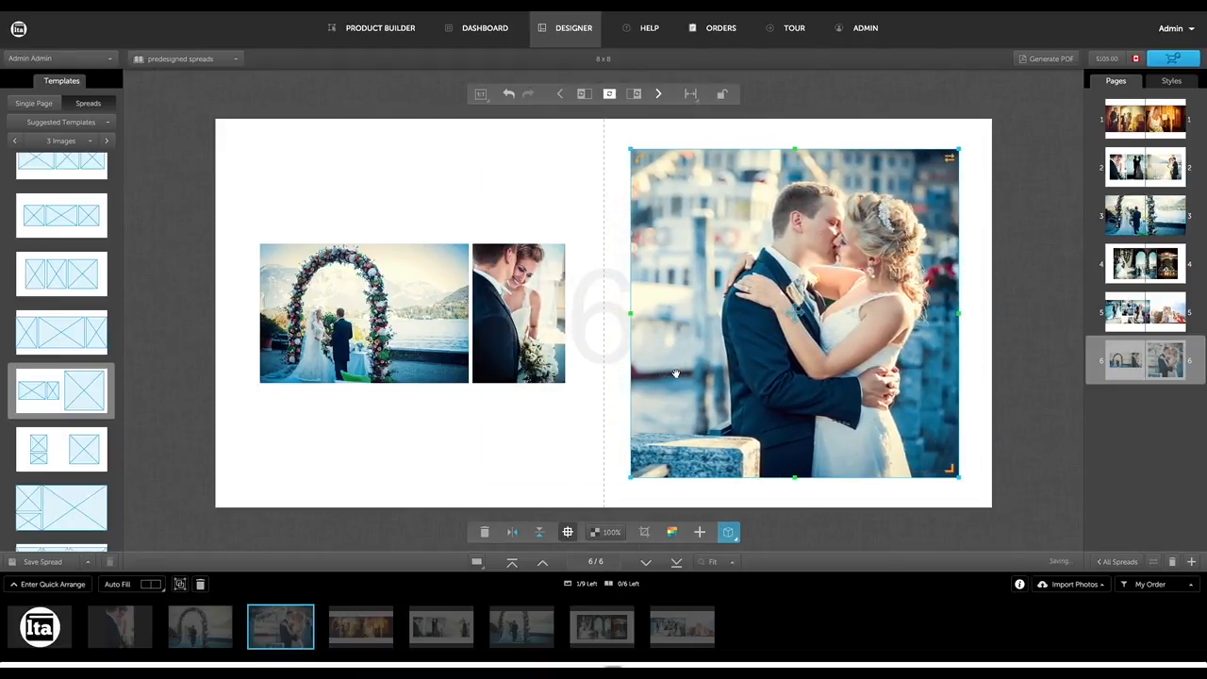
drag(949, 471, 972, 466)
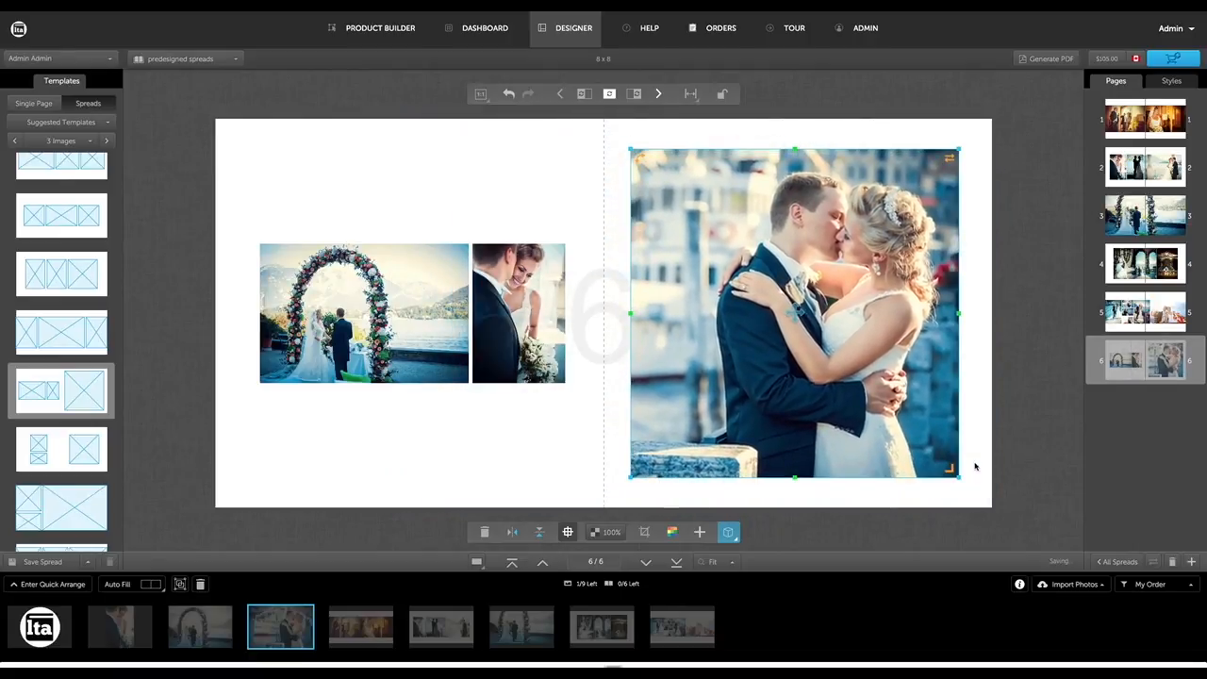
mouse_move(642, 162)
mouse_down()
mouse_move(619, 188)
mouse_move(639, 169)
mouse_up()
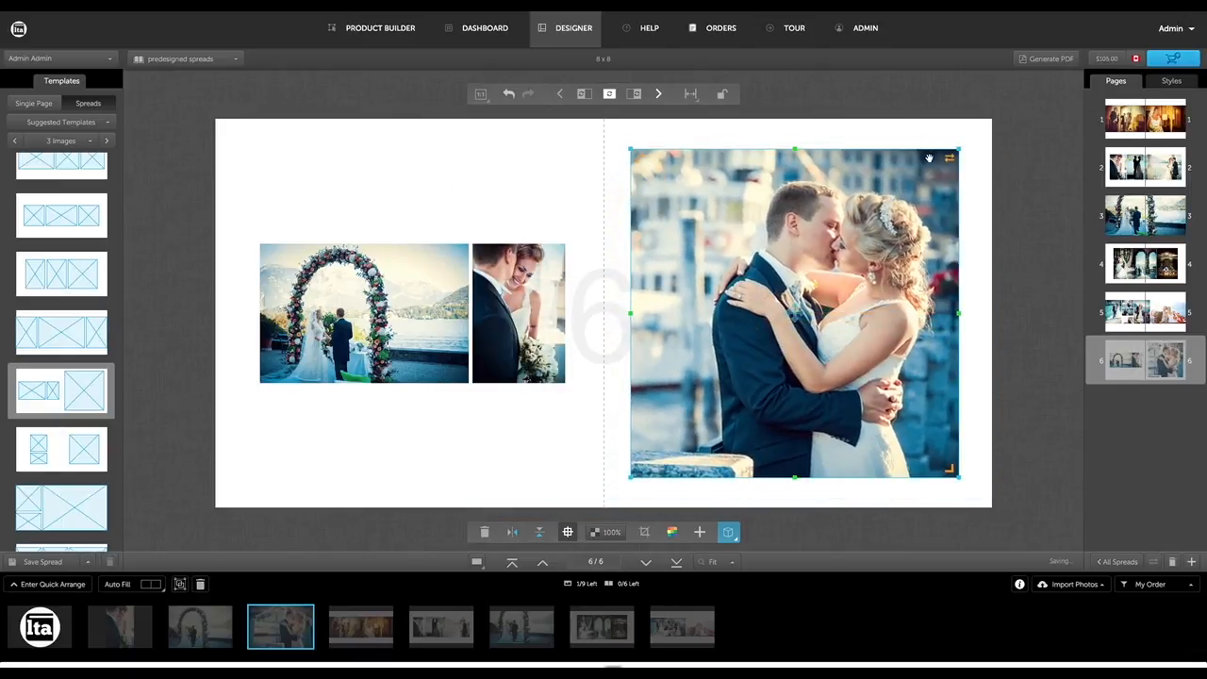
- Swap the kissing-couple photo with the floral arch photo and center the arch within the large frame
drag(949, 159, 389, 286)
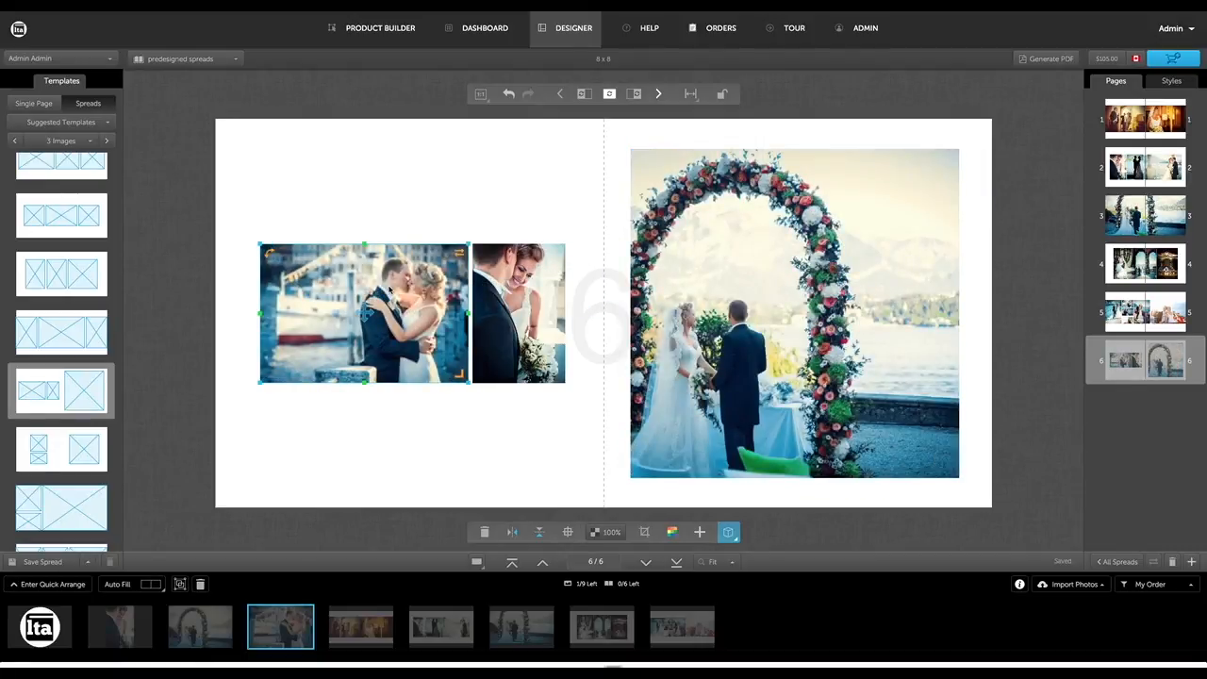
click(671, 348)
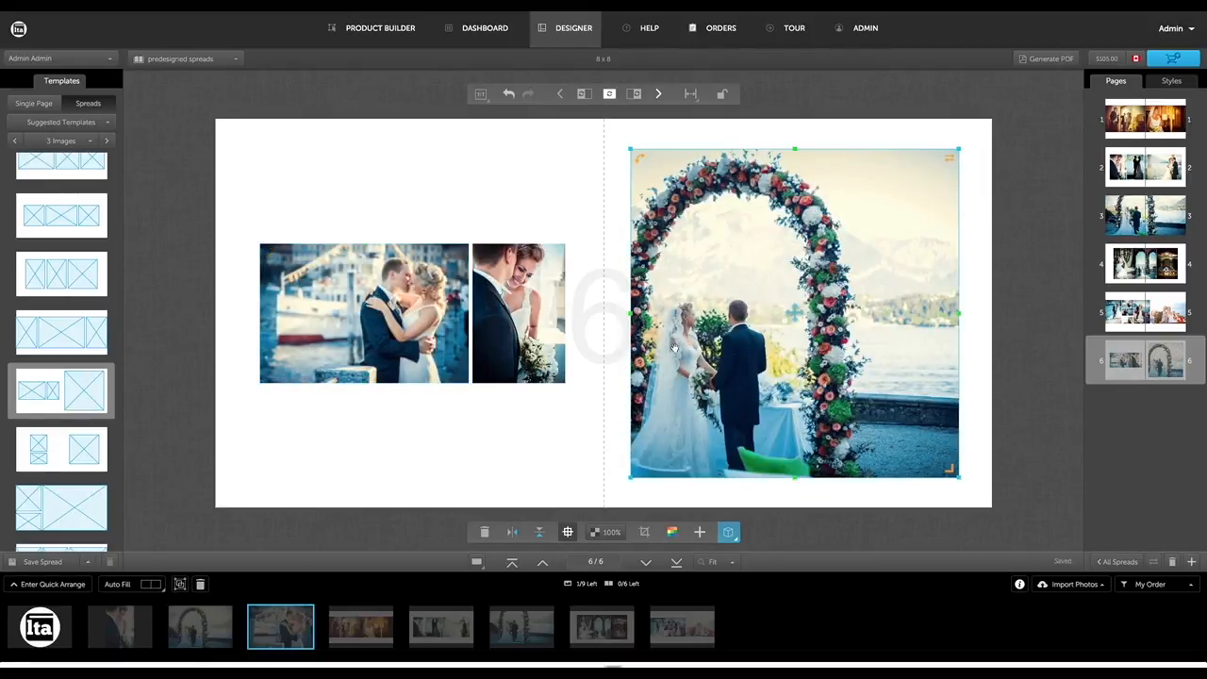
drag(683, 399, 726, 406)
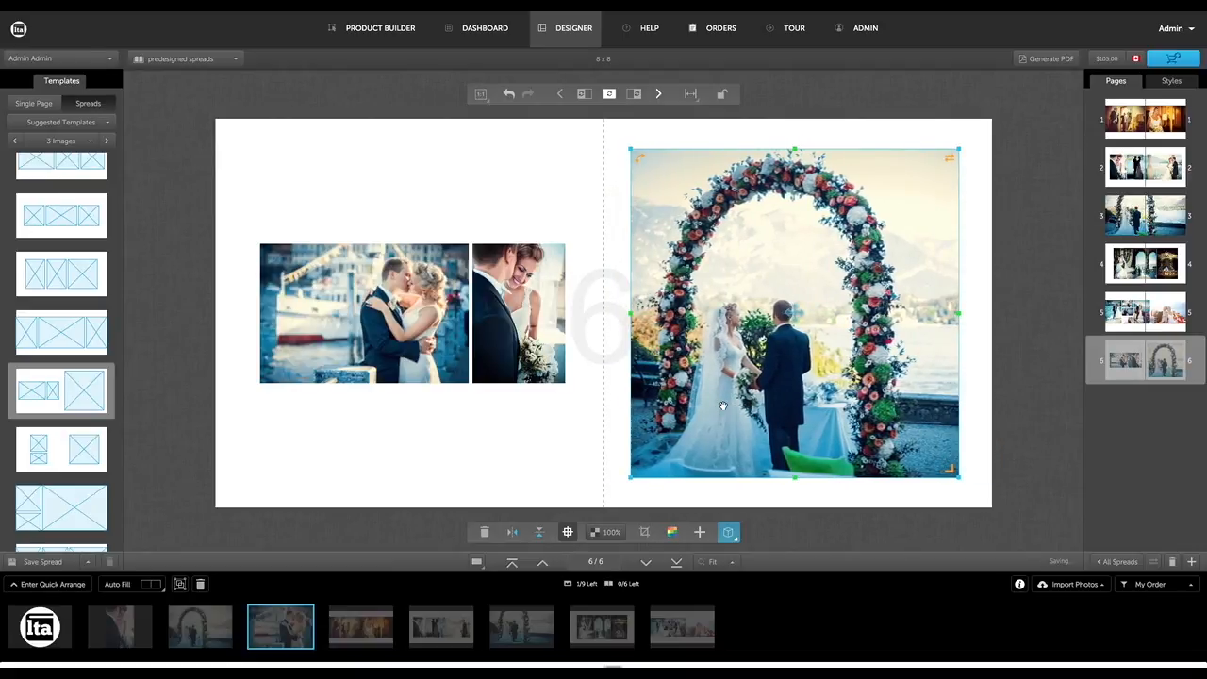
- Try moving the large floral arch frame across the center fold, and undo the move
drag(778, 305, 717, 267)
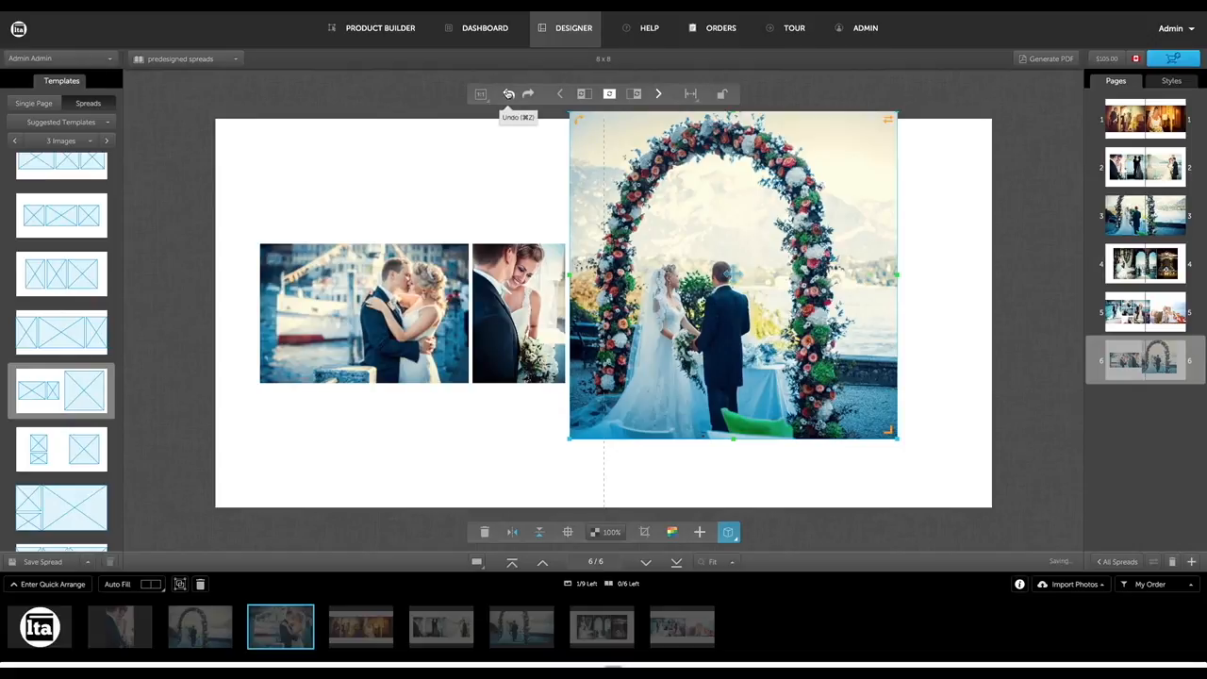
click(508, 94)
click(550, 158)
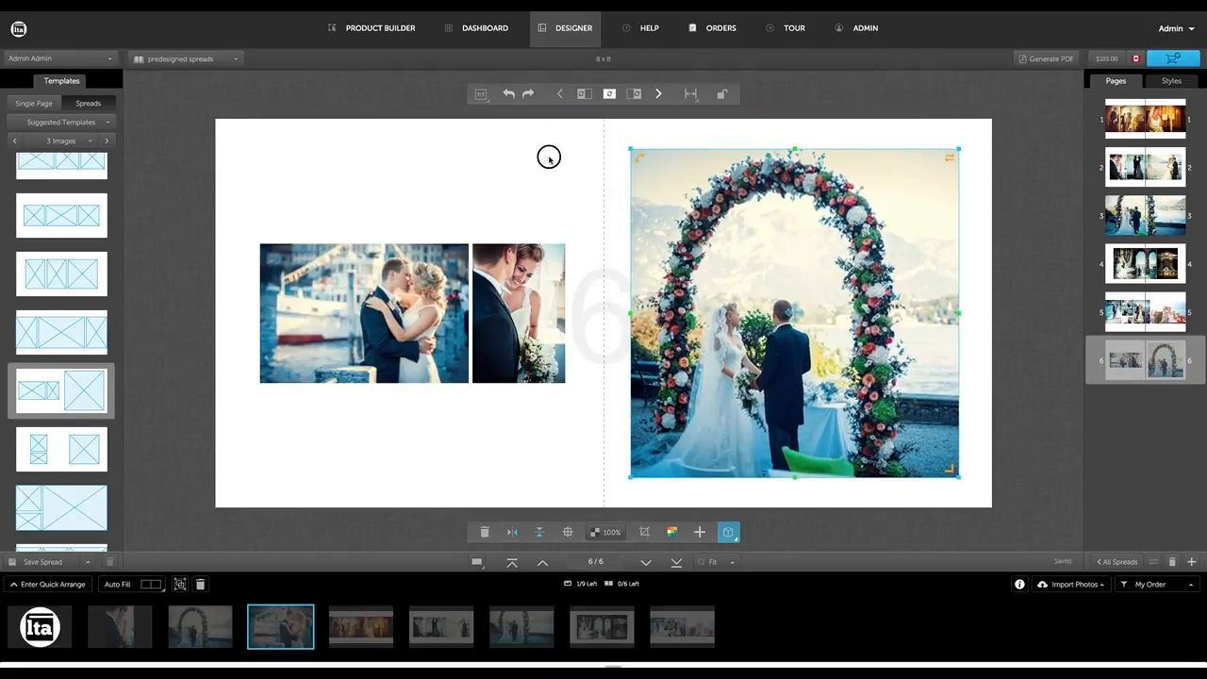
click(508, 352)
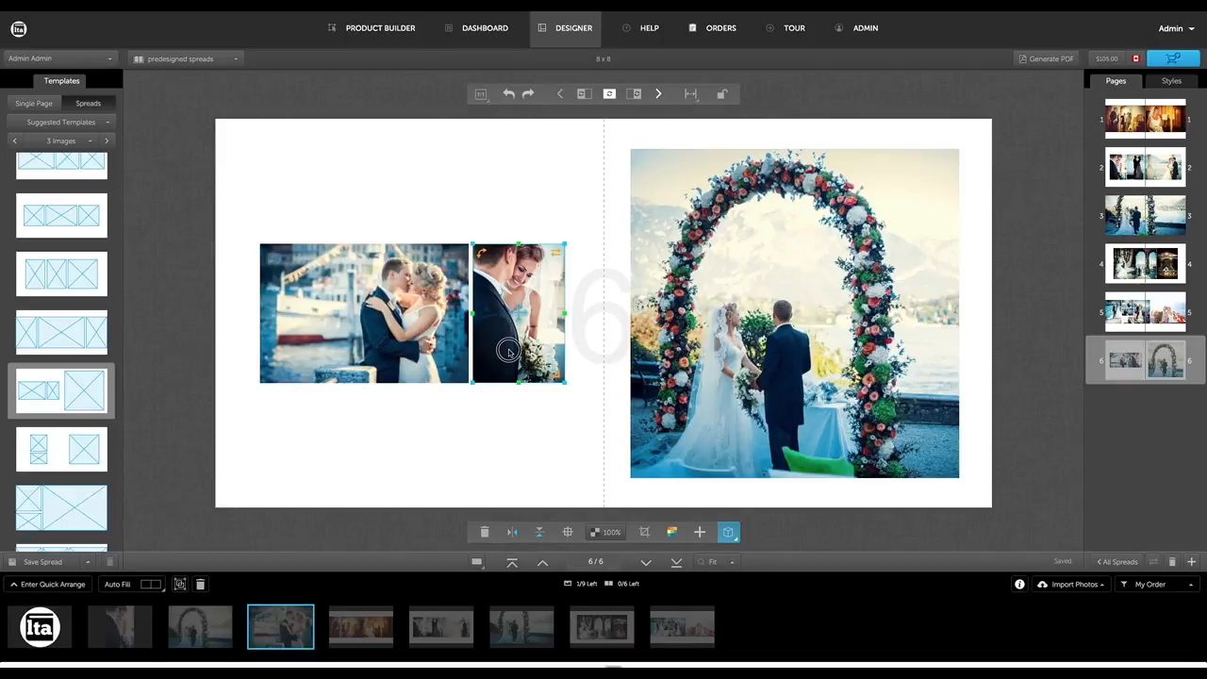
click(511, 401)
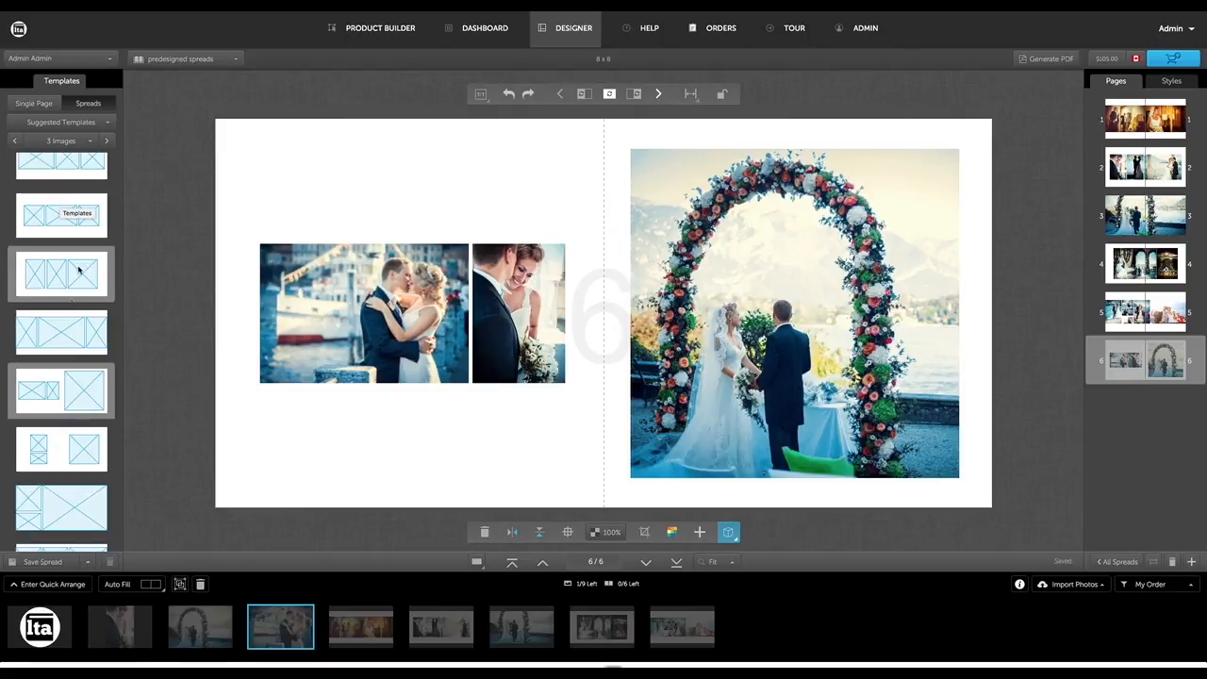
- Cycle through the suggested layouts until the three photos form an edge-to-edge horizontal band across the spread
scroll(63, 380, down, 1)
scroll(64, 380, down, 1)
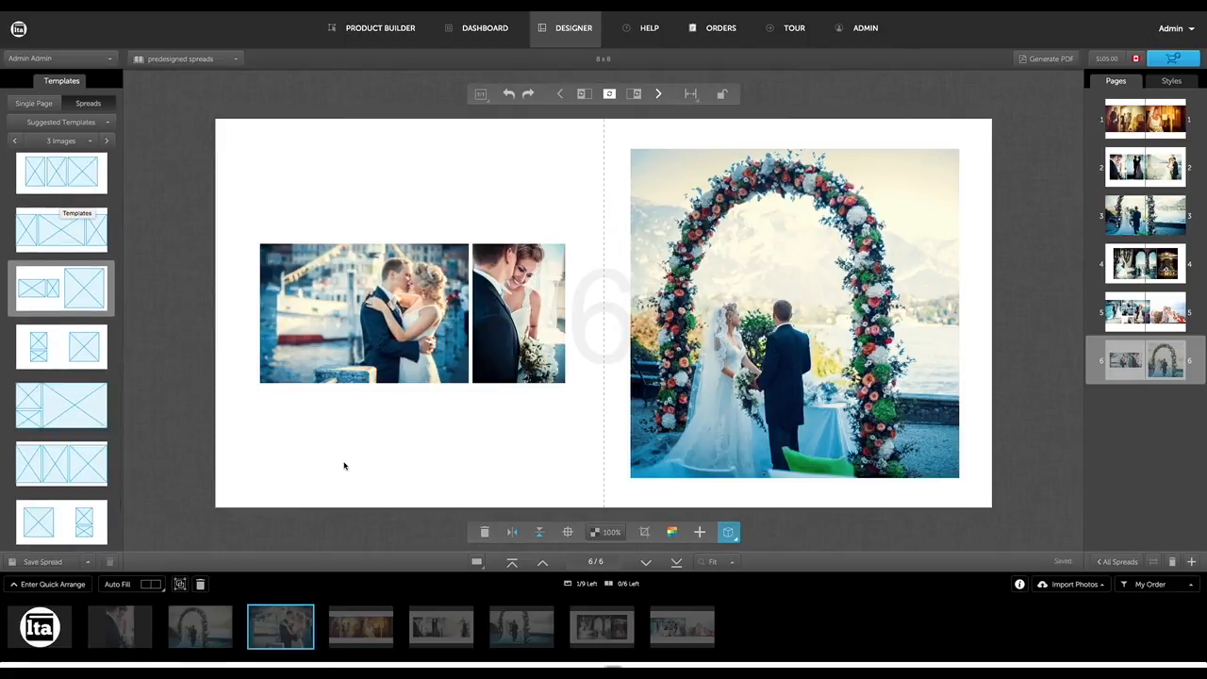
click(661, 95)
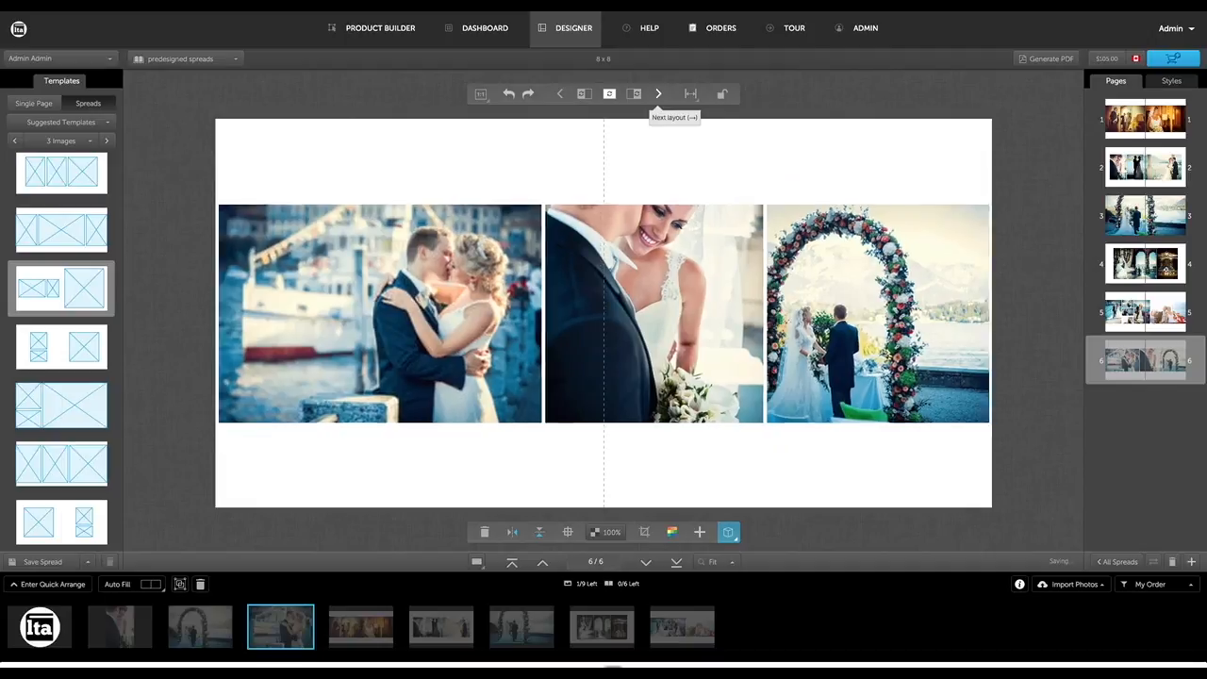
click(659, 93)
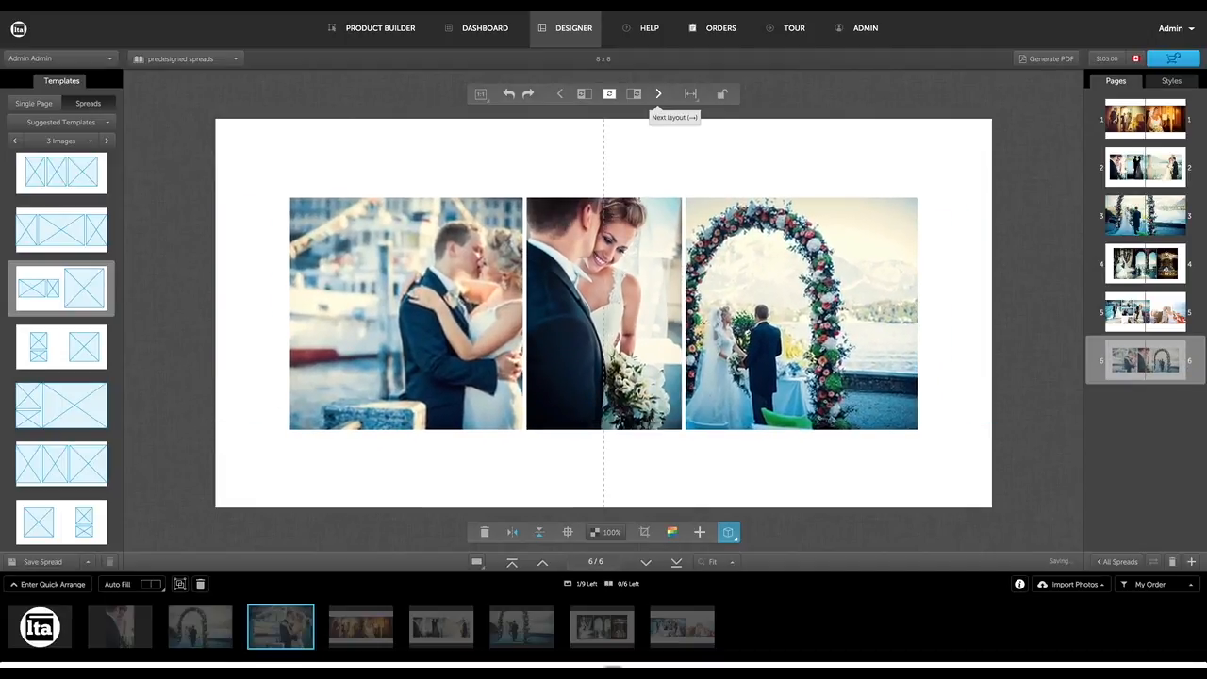
click(659, 94)
click(659, 93)
click(658, 93)
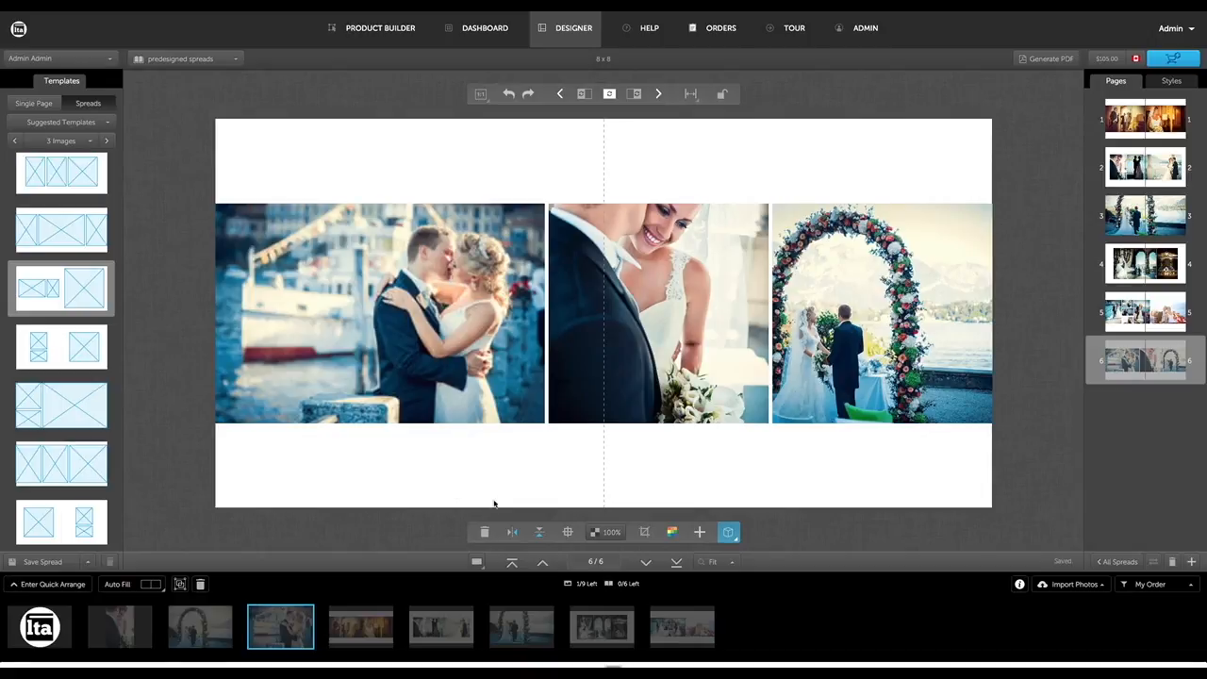
- Show the page guides on the spread and align the floral arch photo's frame with the pink safety margin
click(477, 563)
click(478, 545)
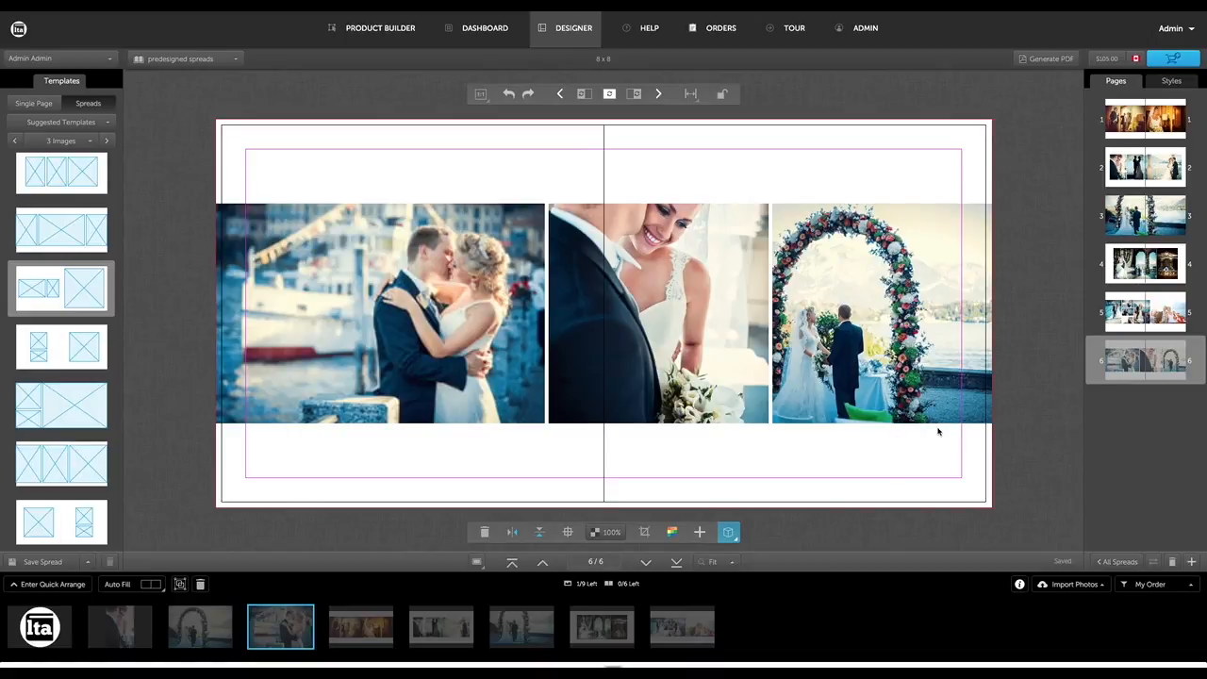
drag(927, 342, 912, 364)
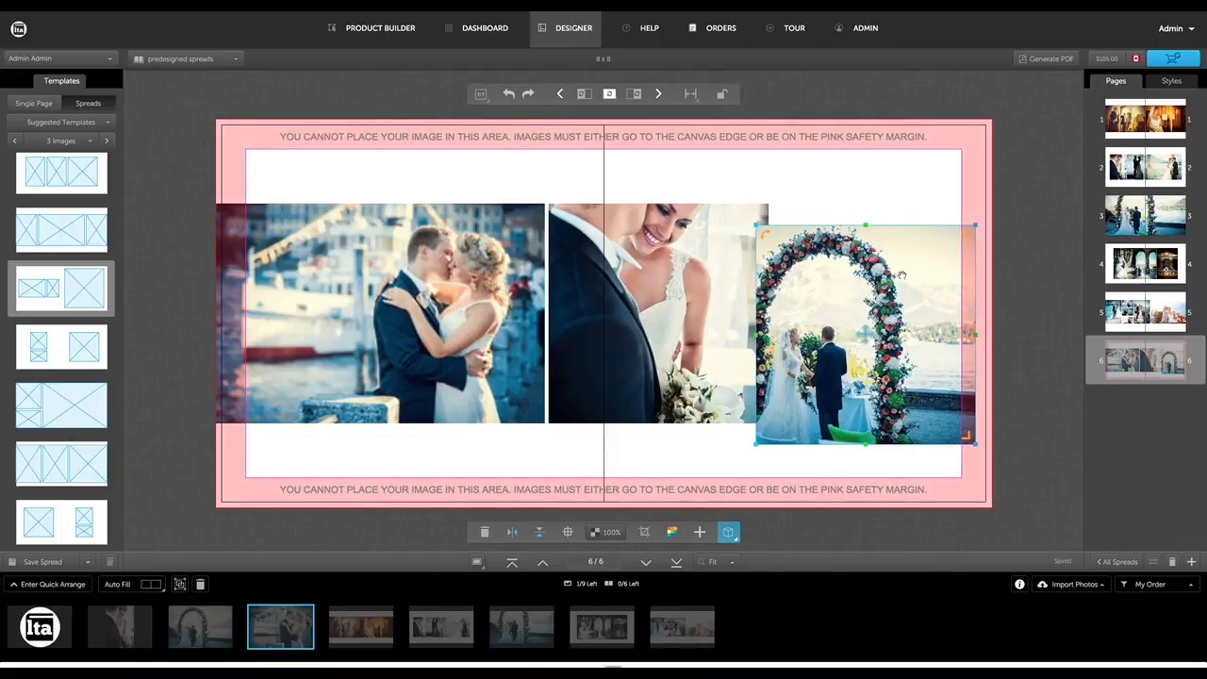
drag(835, 386, 844, 318)
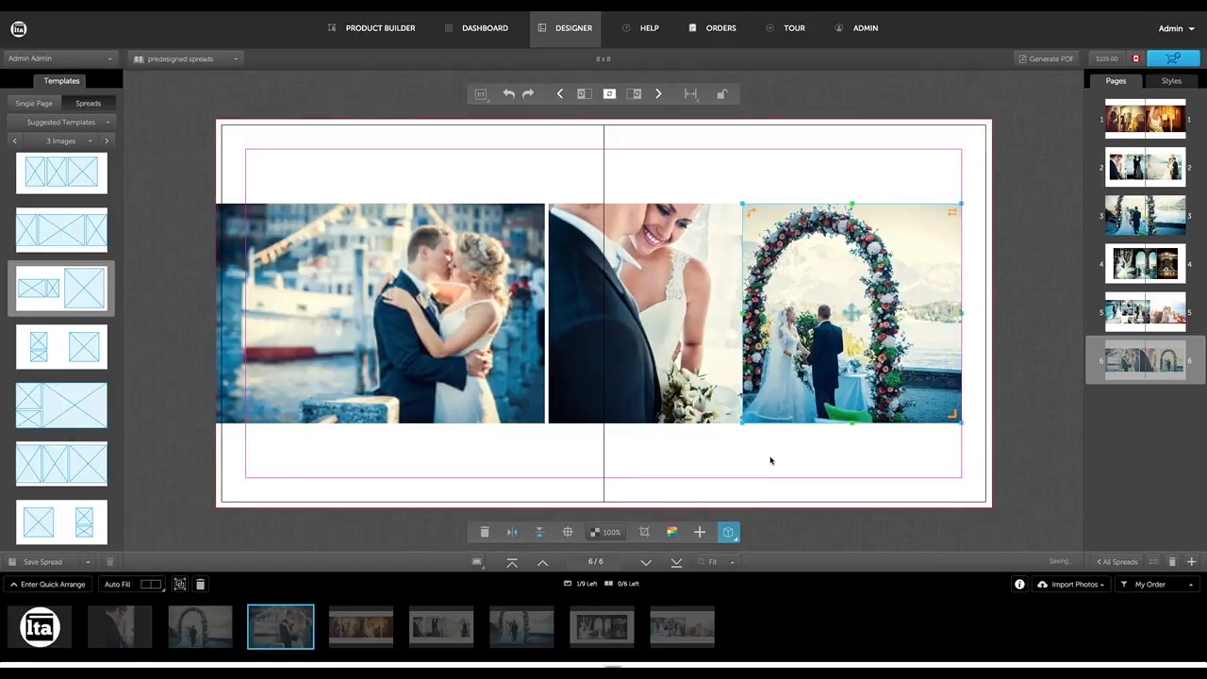
- Shift the floral arch toward the middle of its frame and place the frame against the outer canvas edge
drag(804, 274, 827, 279)
drag(845, 321, 881, 314)
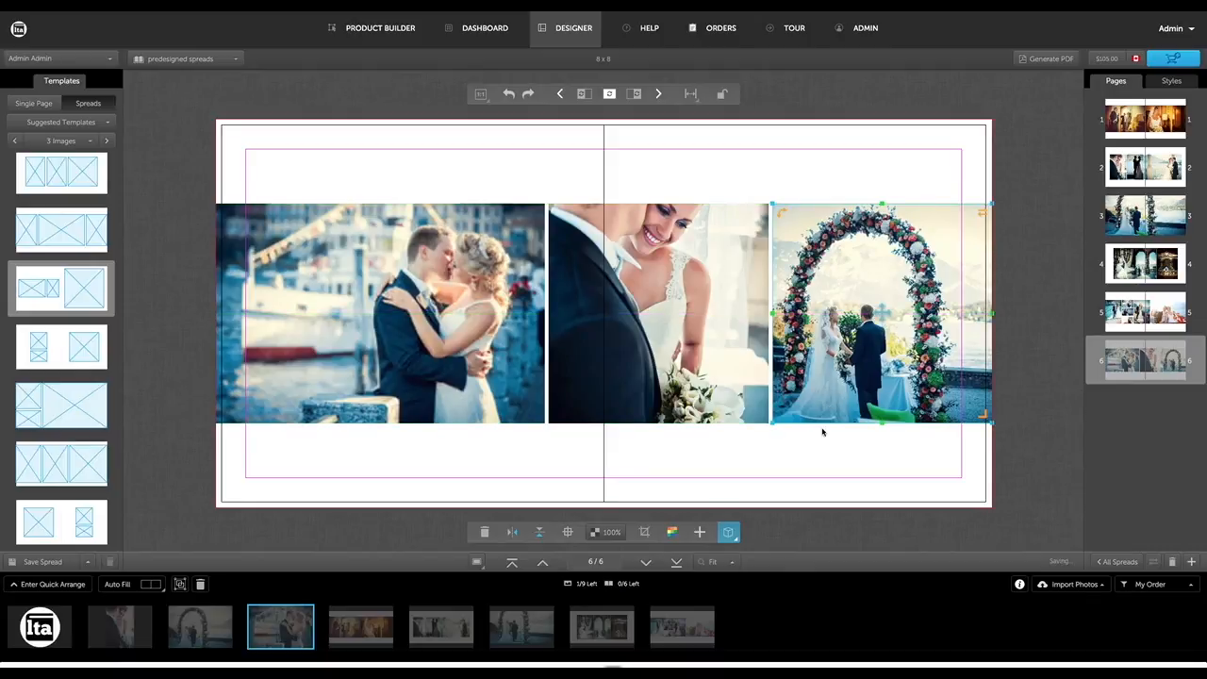
- In the overview of all spreads, move the full-spread floral arch photo from third to second position, and open that spread in the designer
click(807, 451)
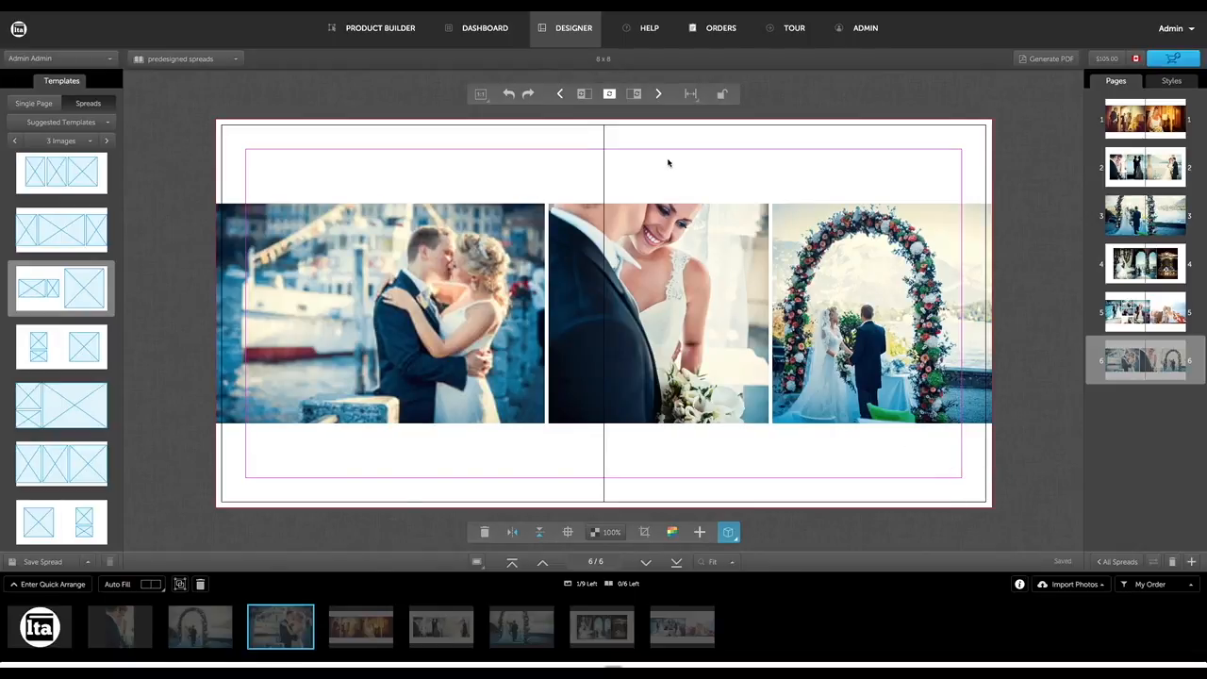
click(1110, 562)
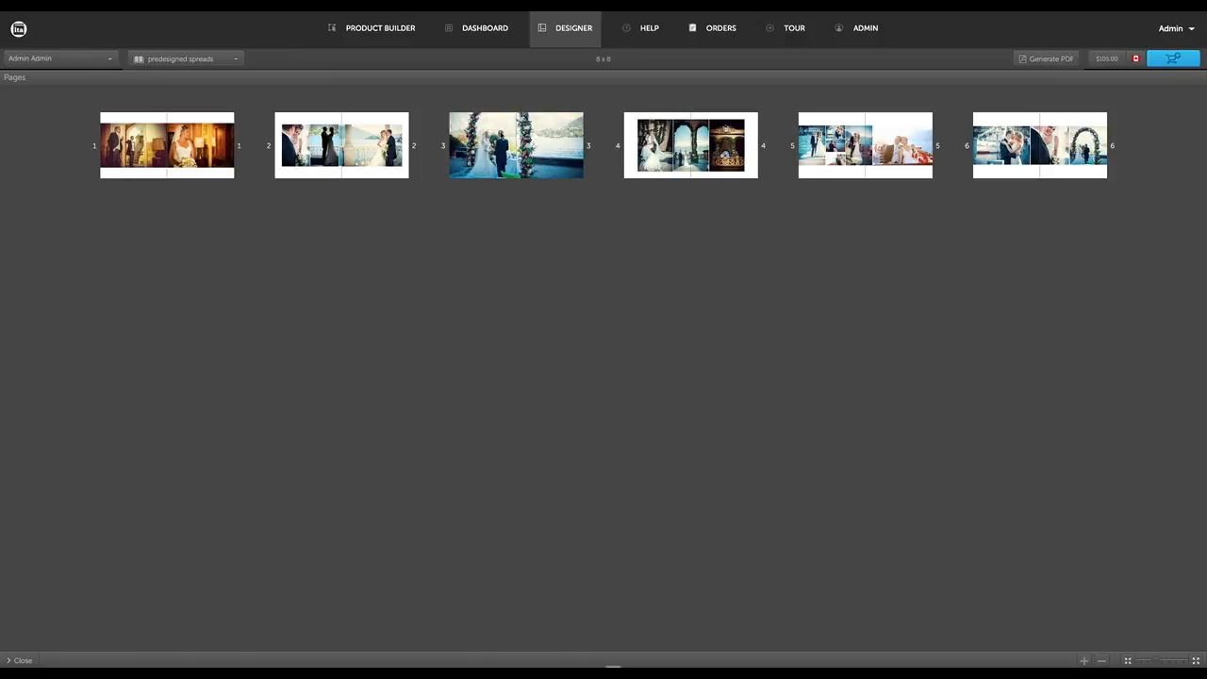
drag(516, 141, 271, 168)
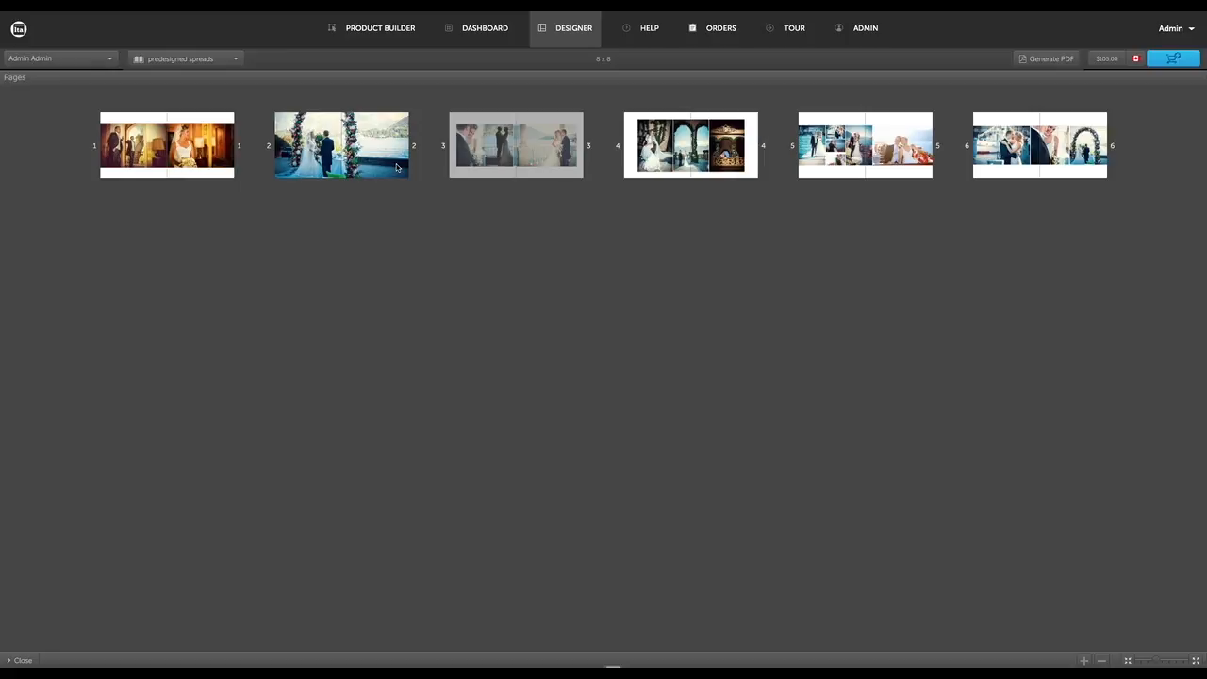
click(19, 662)
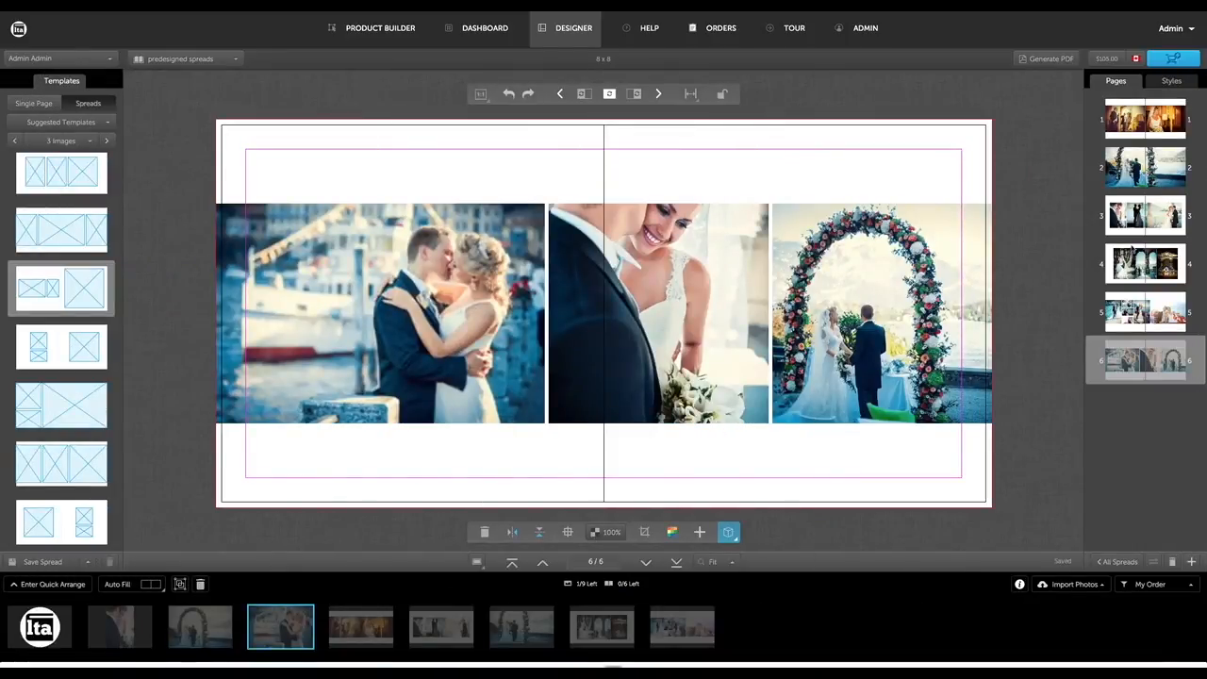
click(1134, 168)
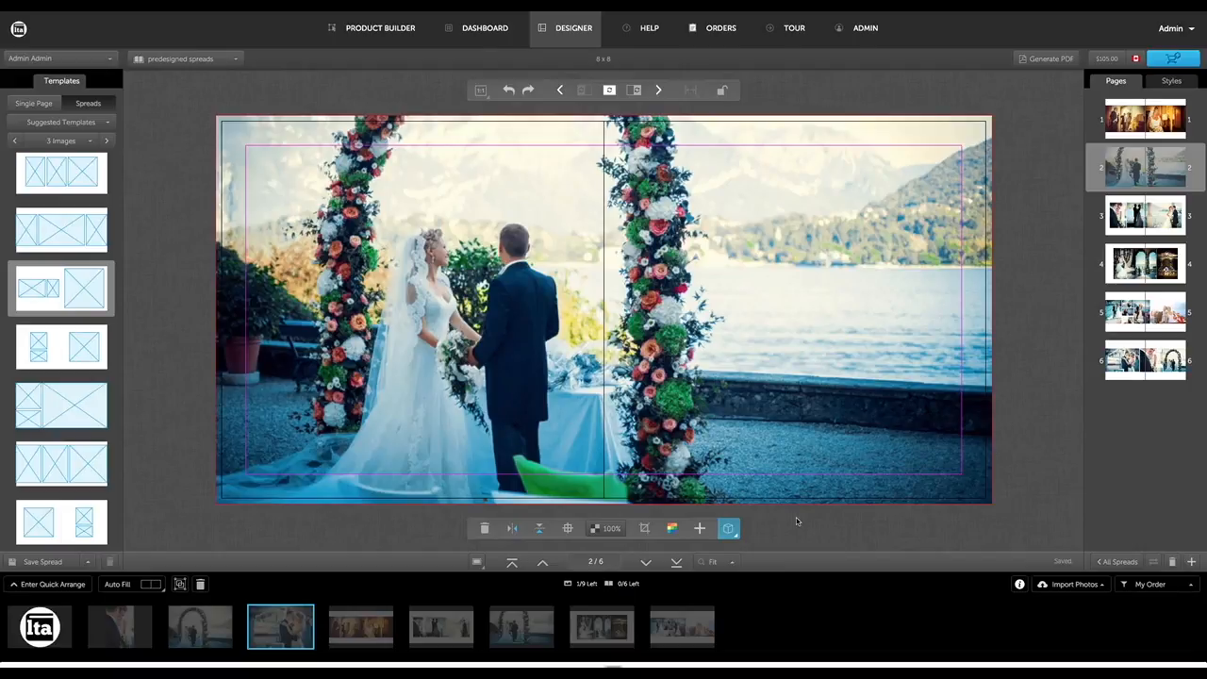
click(728, 529)
click(155, 589)
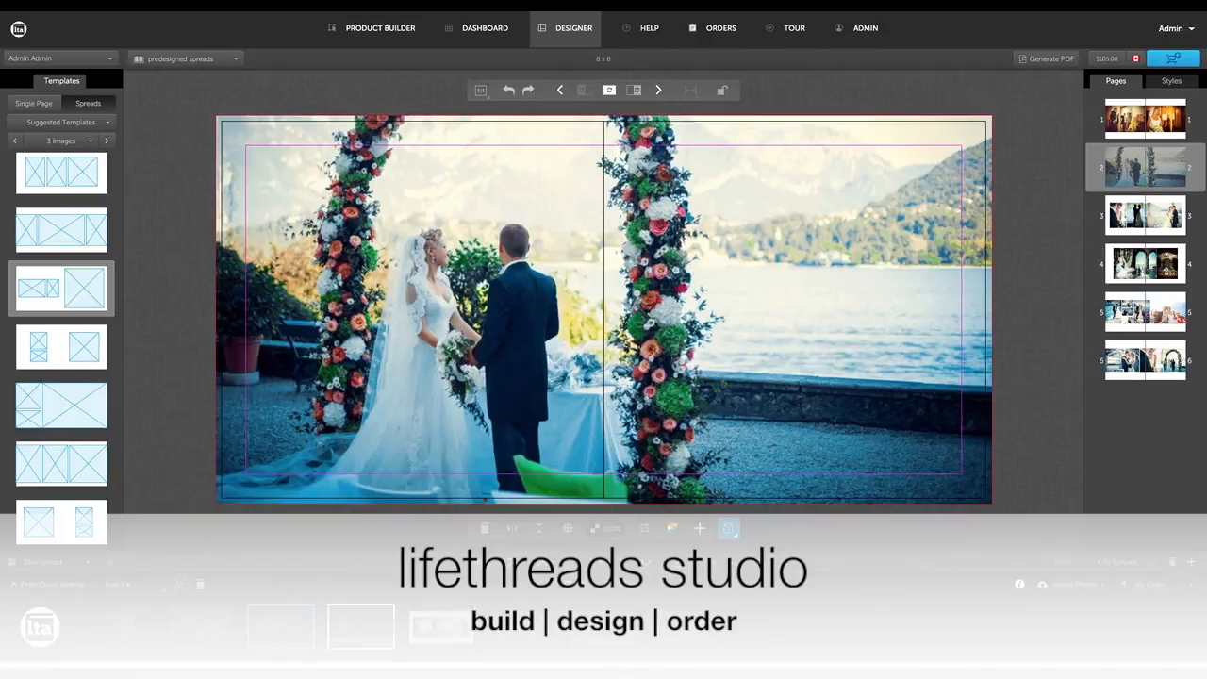